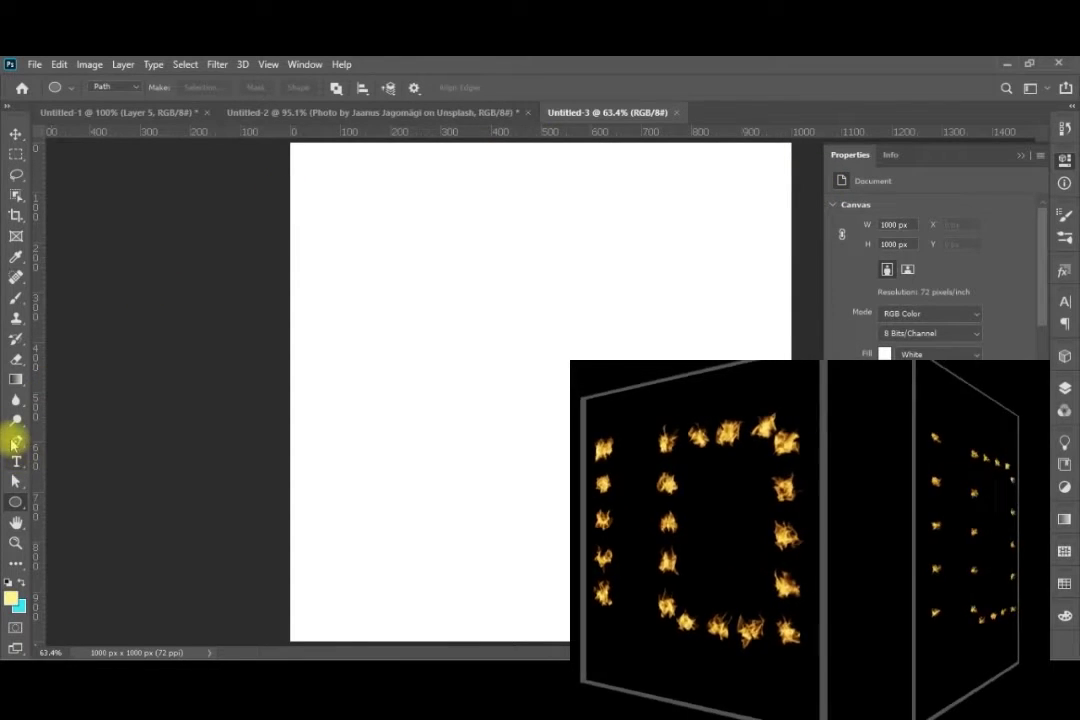
Step: Draw a vertical straight path near the top left of the canvas with the Pen tool
click(16, 441)
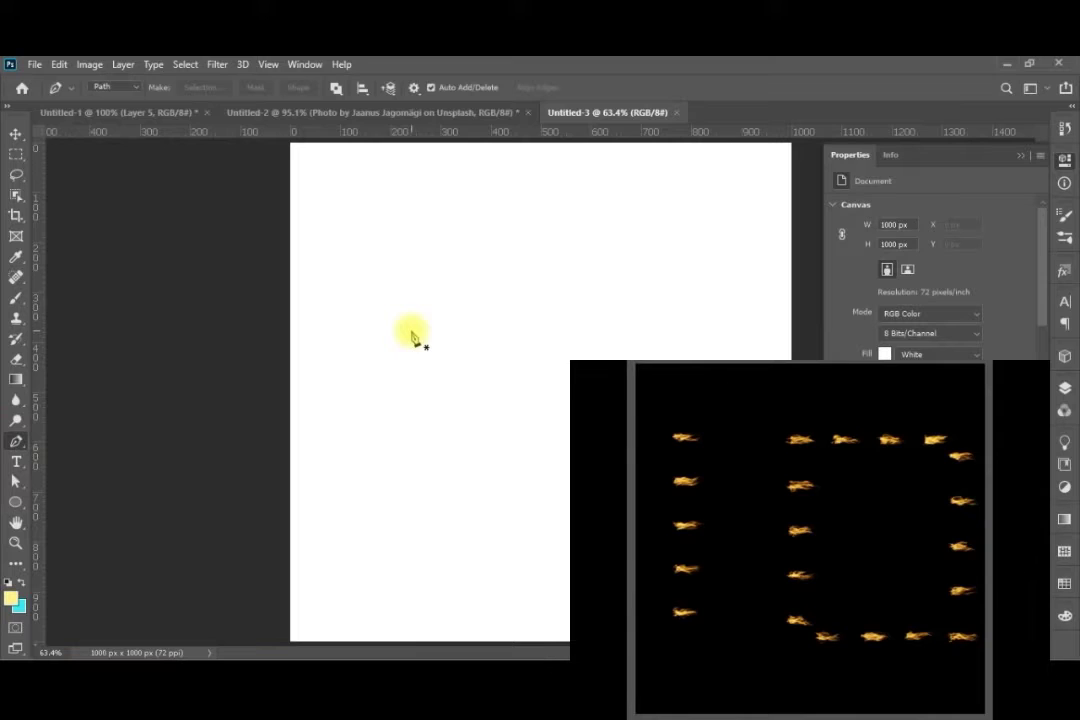
click(386, 236)
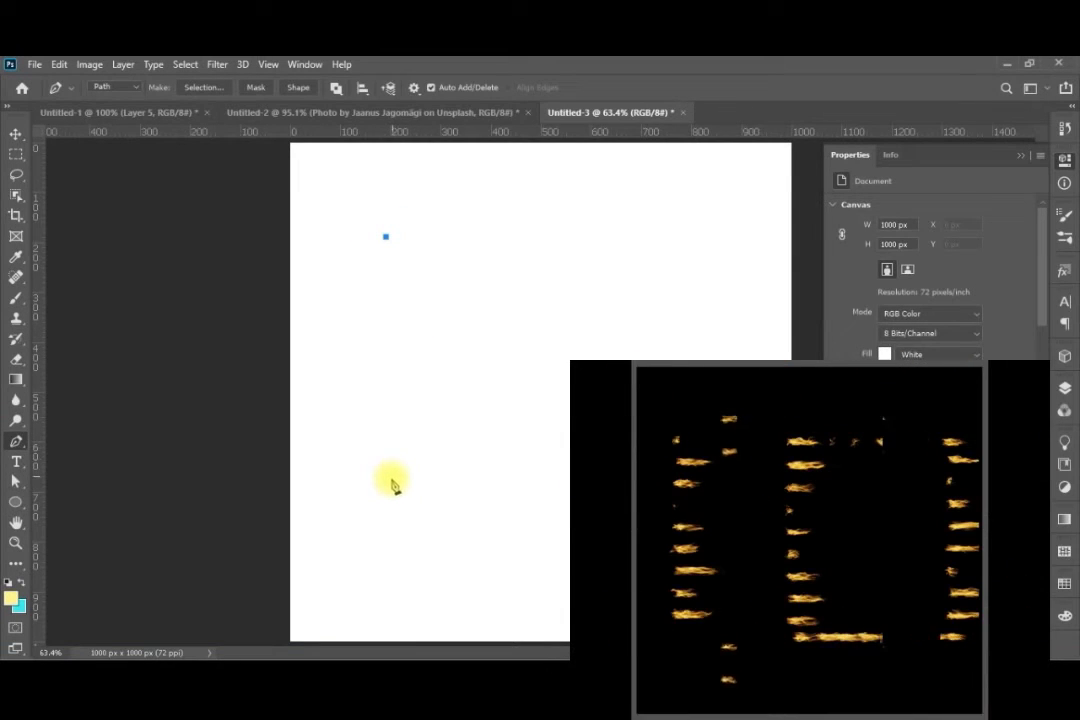
click(391, 484)
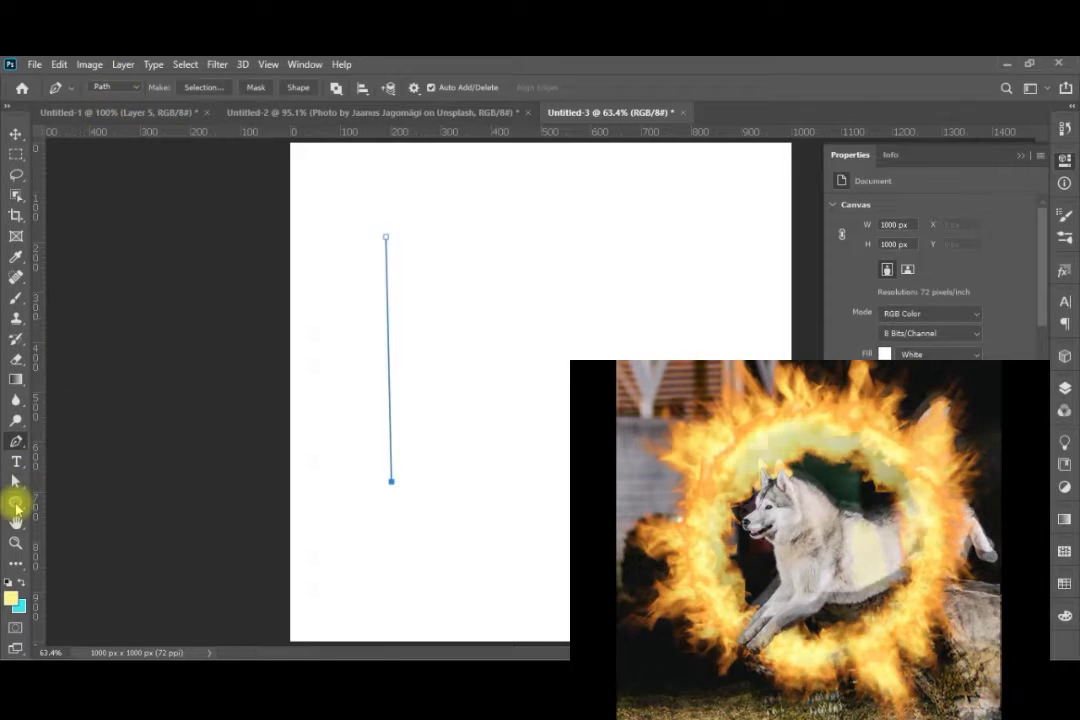
Step: Draw a roughly square rectangle path to the right of the line
right_click(16, 508)
click(53, 501)
drag(498, 241, 725, 477)
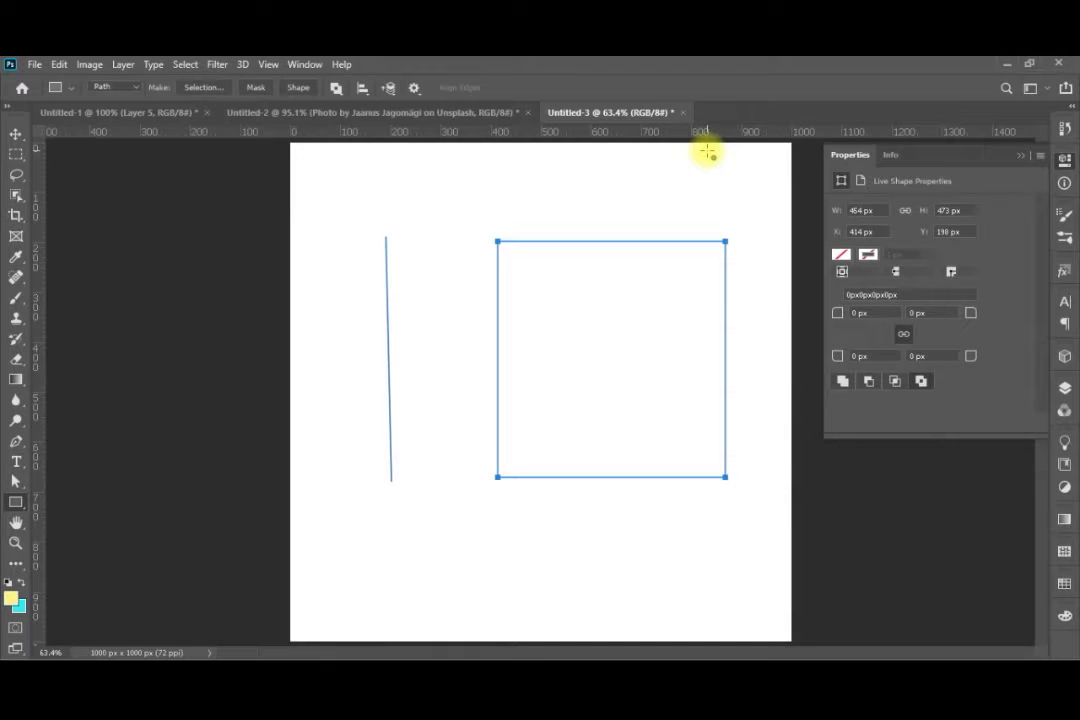
Step: Show the Layers panel and add an empty Layer 1 above the Background
key(F7)
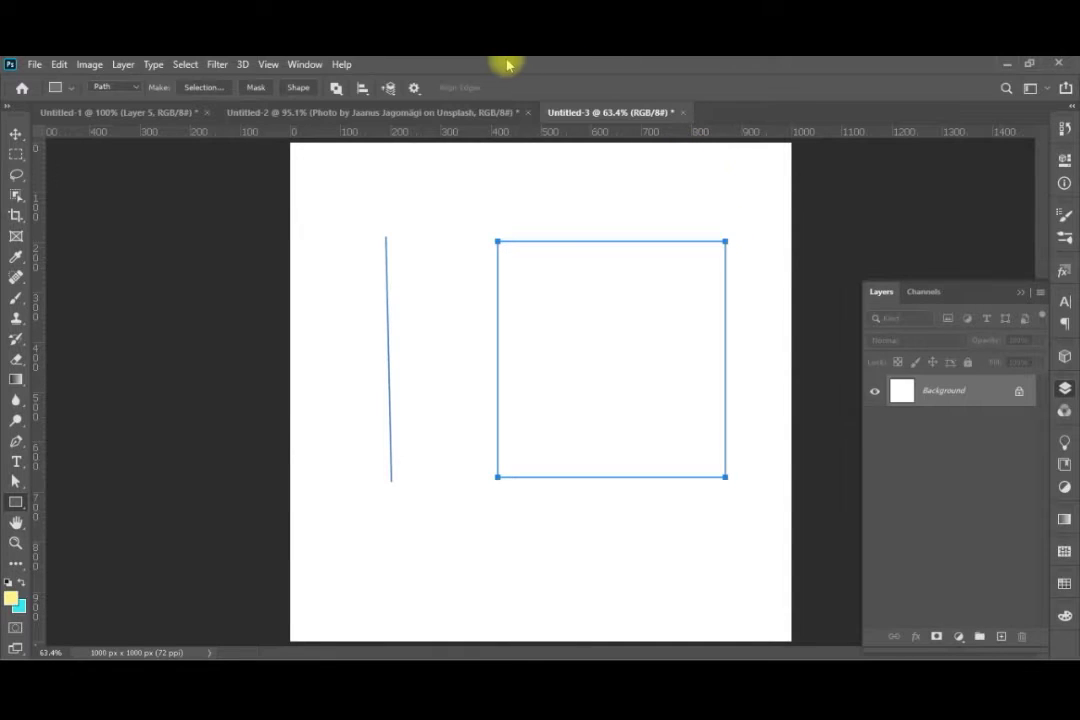
key(ctrl+shift+n)
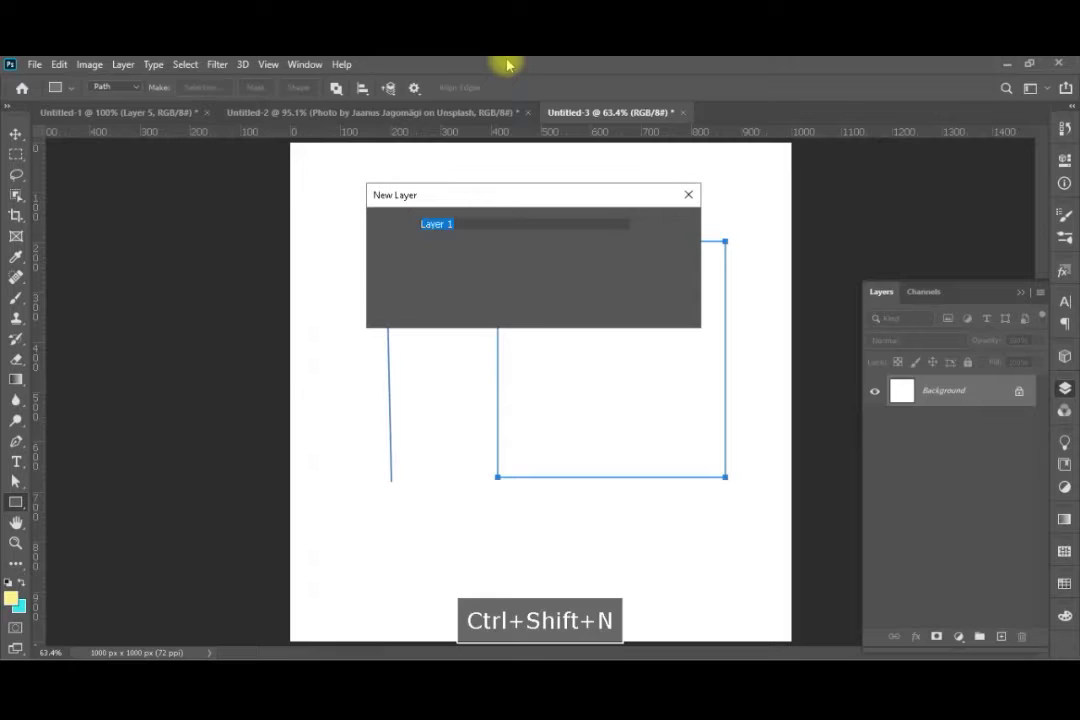
key(Return)
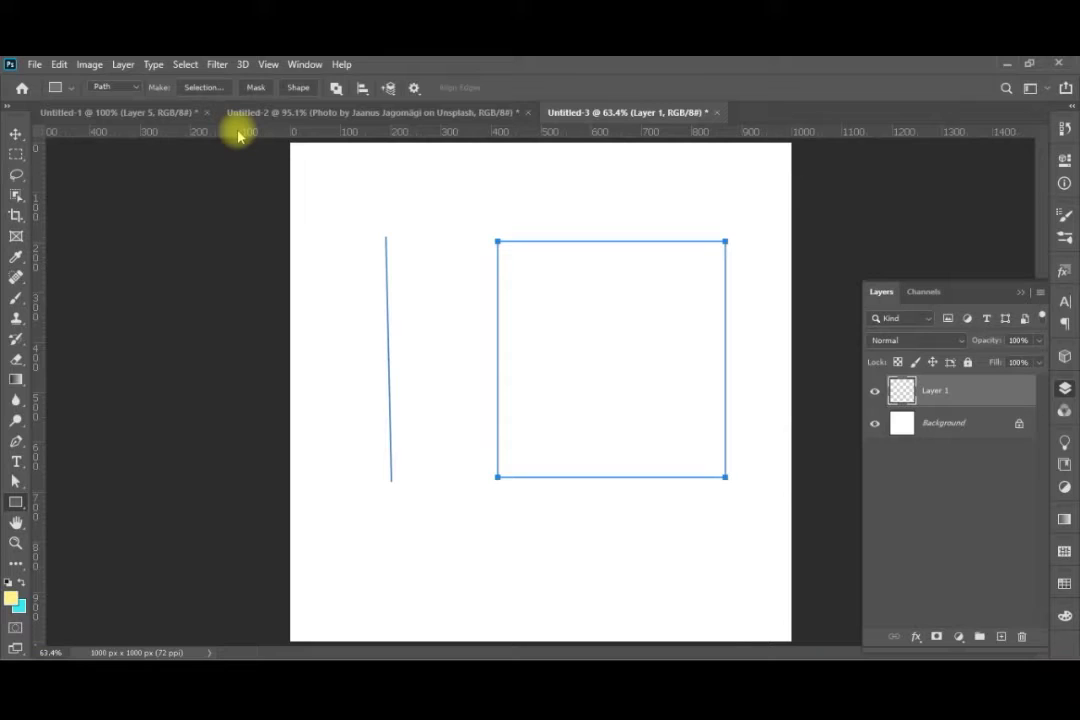
click(215, 65)
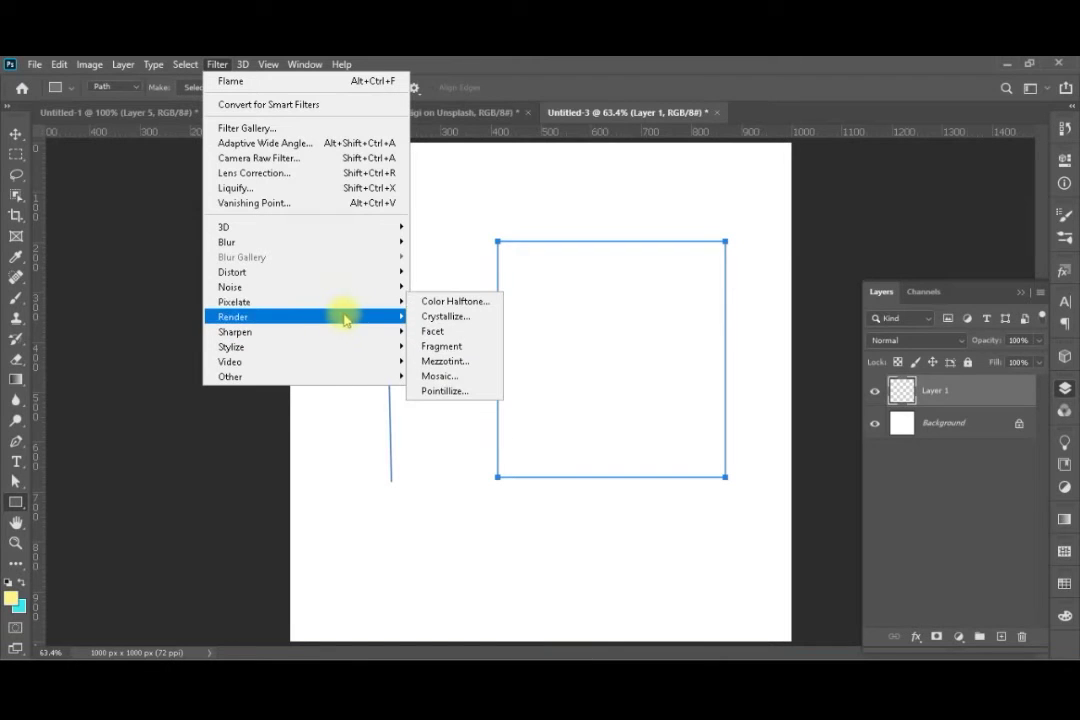
Step: Apply Filter > Render > Flame to preview flames along both paths
mouse_move(344, 318)
click(421, 314)
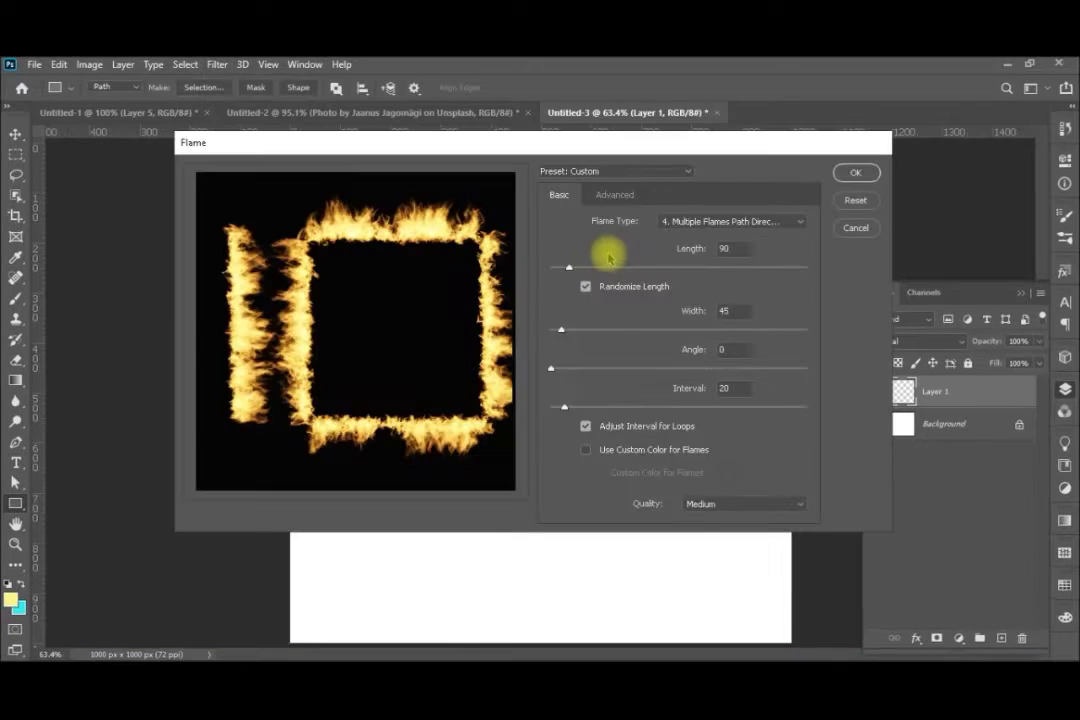
click(797, 222)
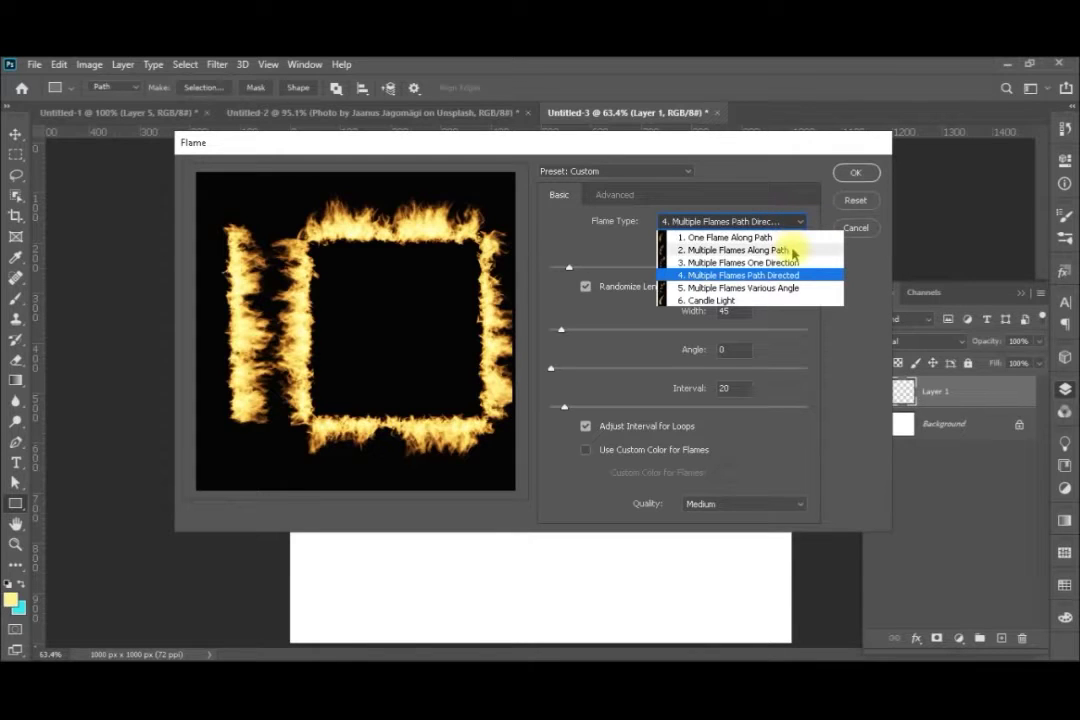
Step: Set Flame Type to 2. Multiple Flames Along Path and adjust the flame Length
click(792, 251)
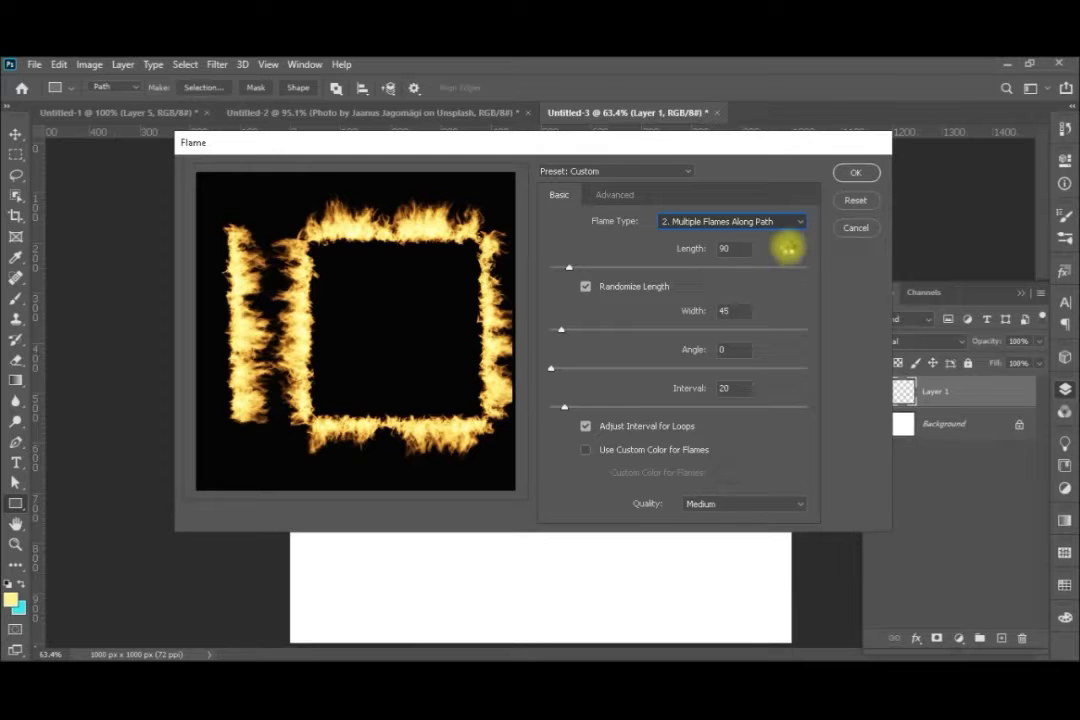
click(724, 249)
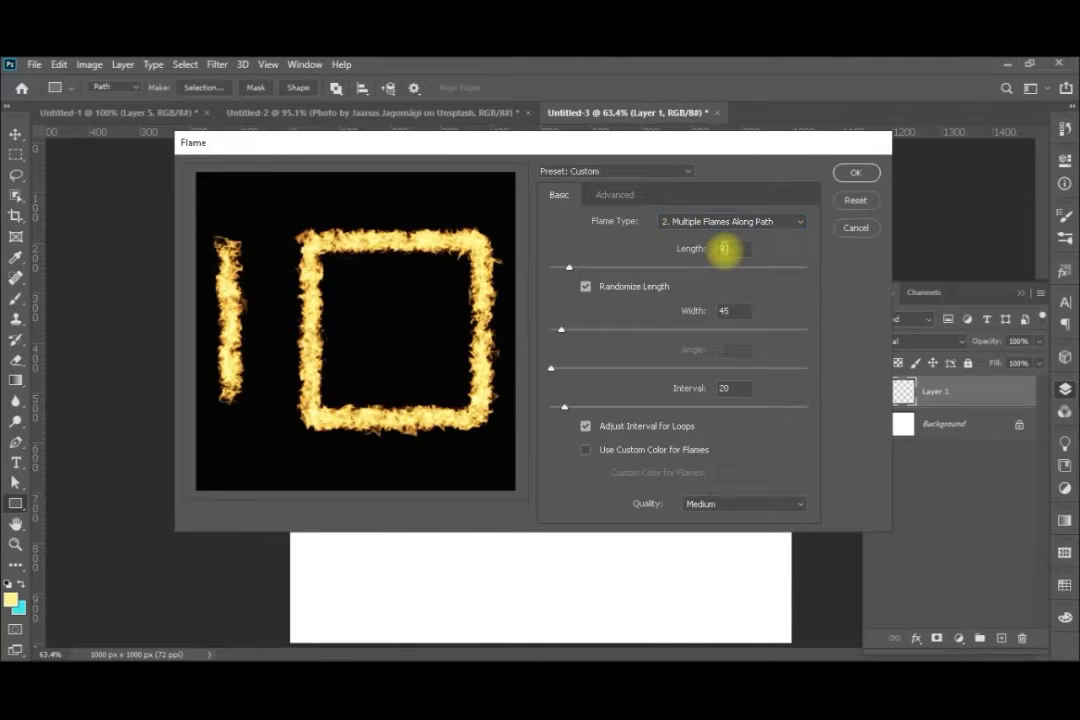
text(90)
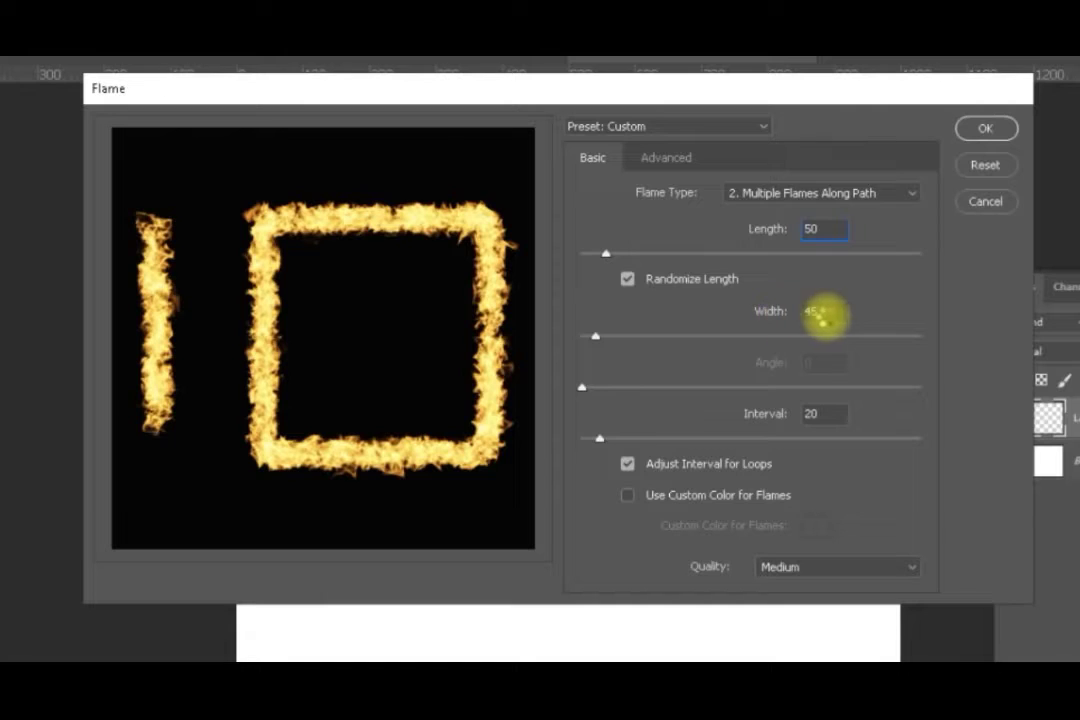
Step: Set flame Width to 5 and Interval to 100 for small, sparse flames
double_click(834, 313)
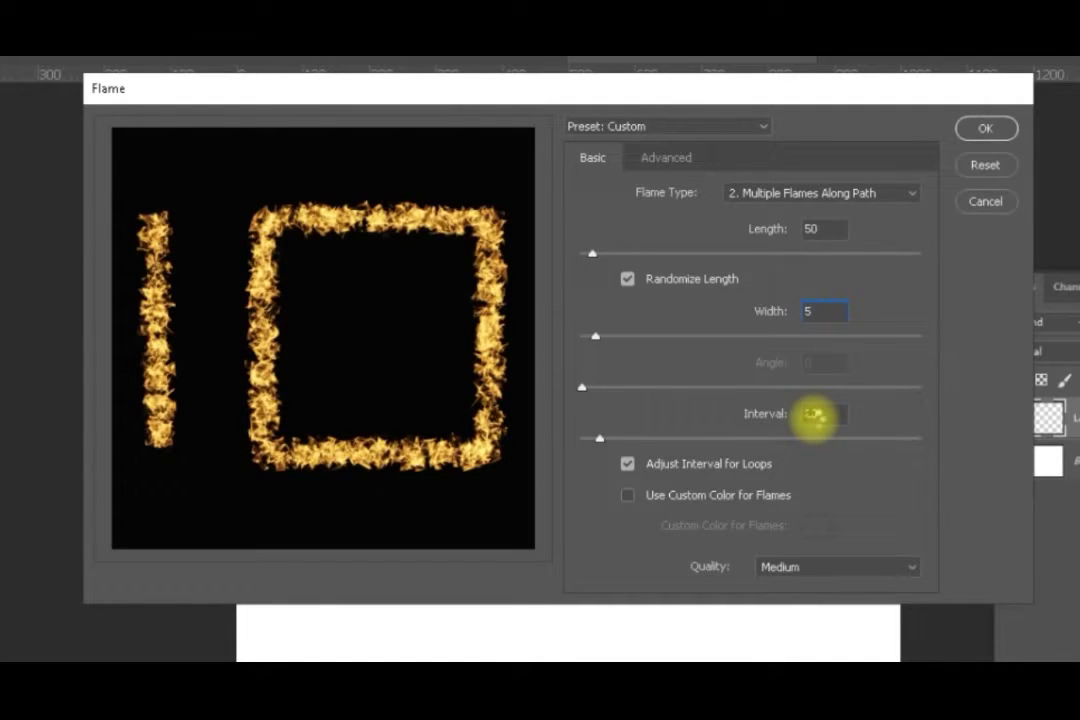
click(813, 416)
text(100)
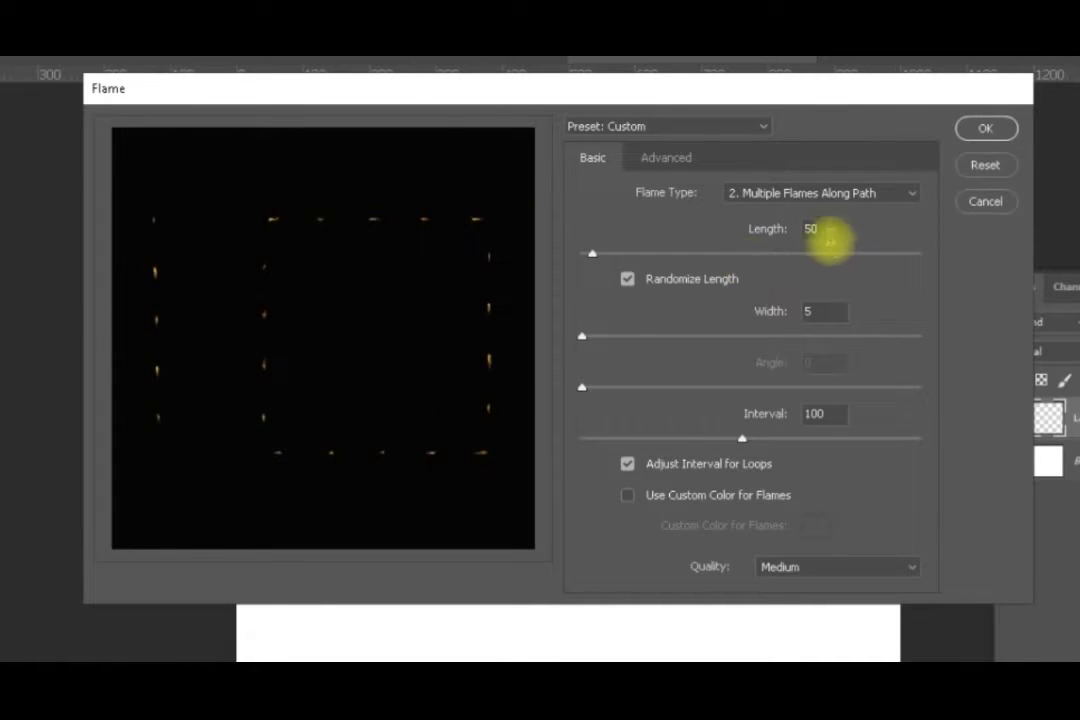
double_click(810, 228)
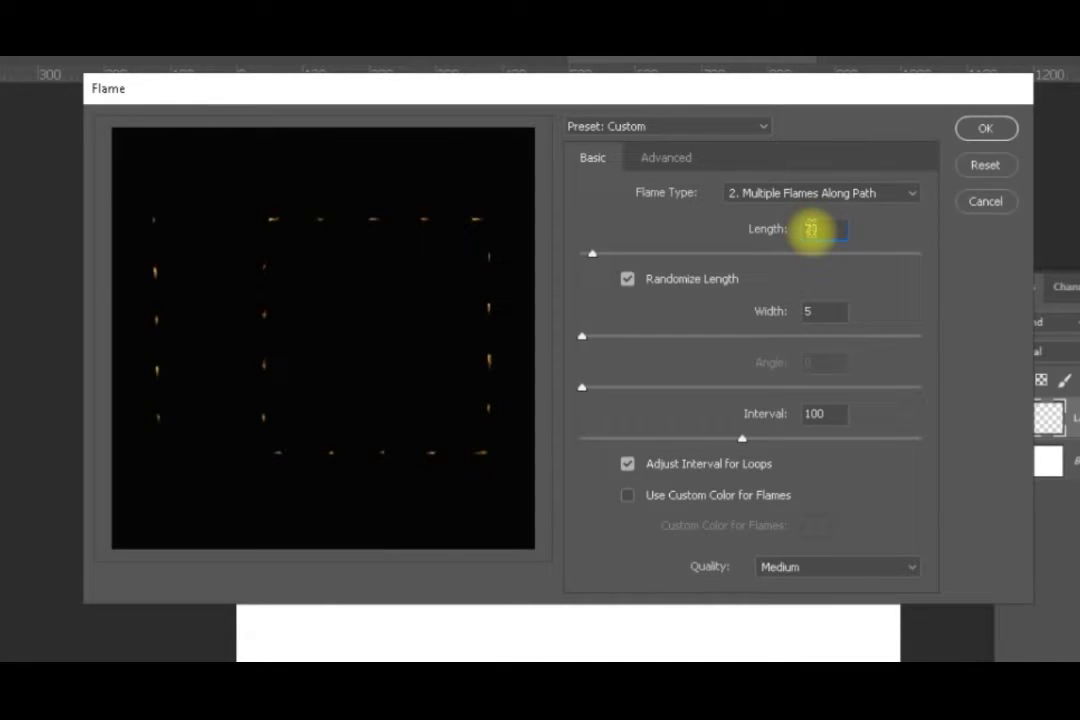
Step: Set flame Length to 70 and Interval to 10 for dense, continuous flame lines
text(70)
key(Tab)
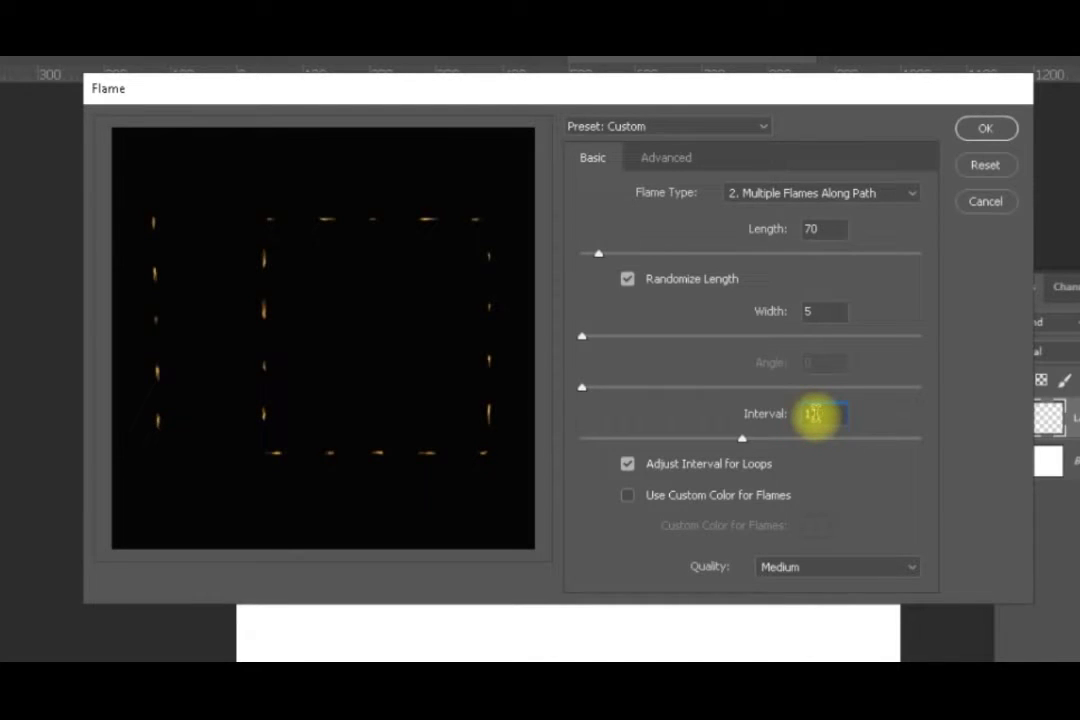
text(10)
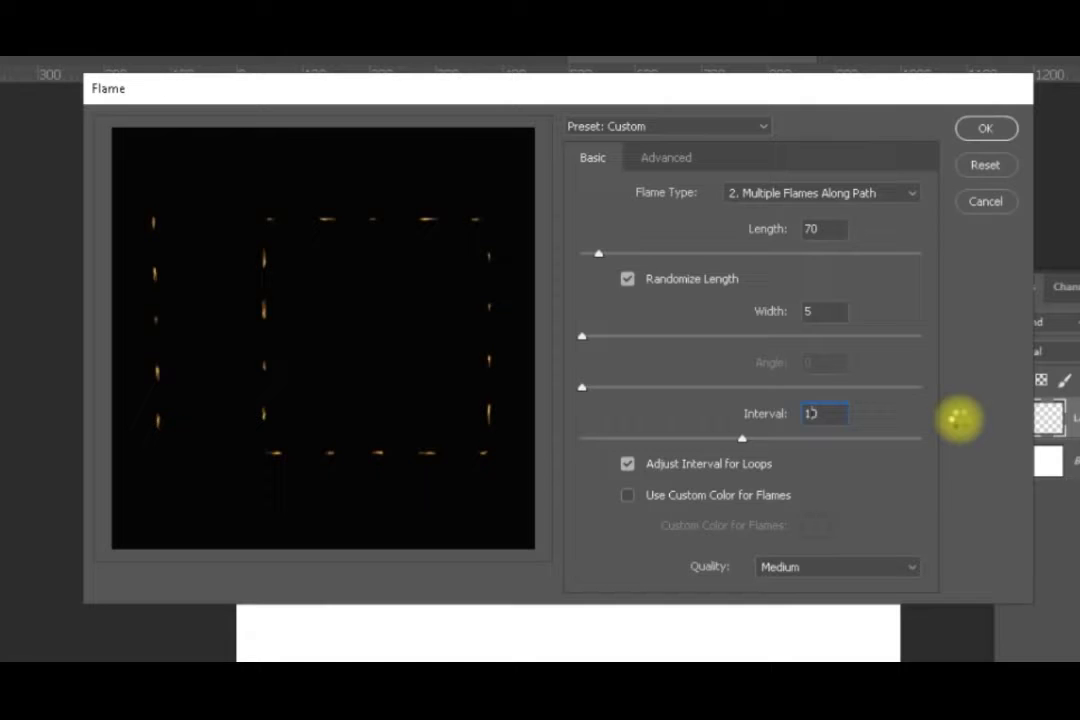
click(960, 420)
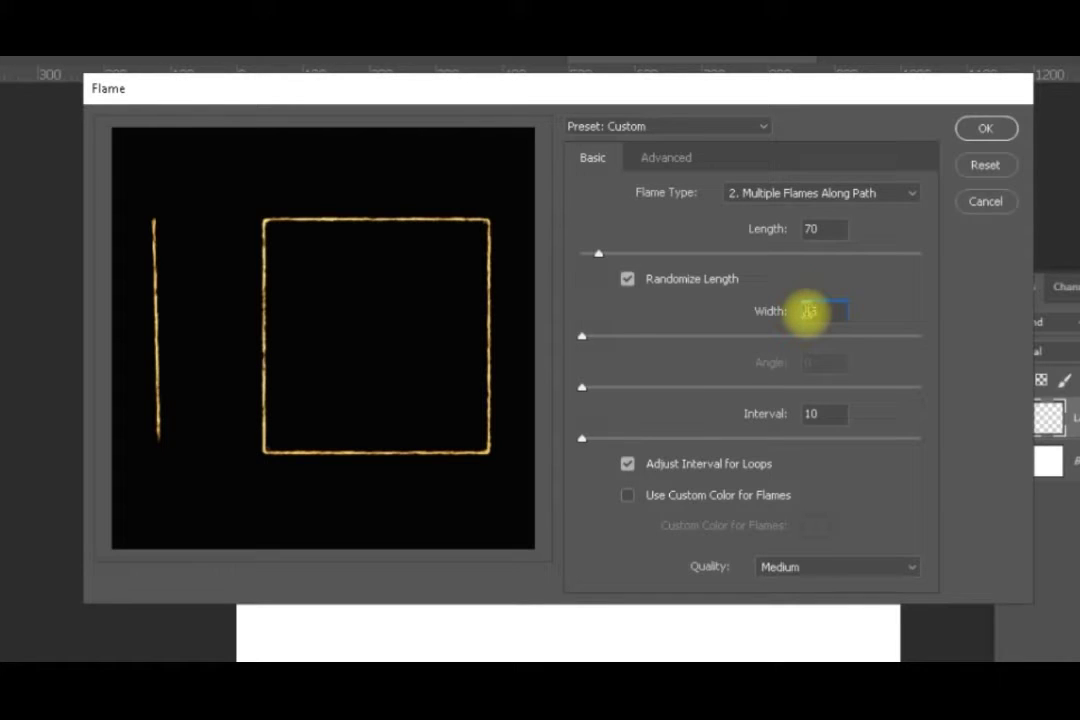
Step: Set flame Width to 15 and return Interval to 100 for thicker flames
text(15)
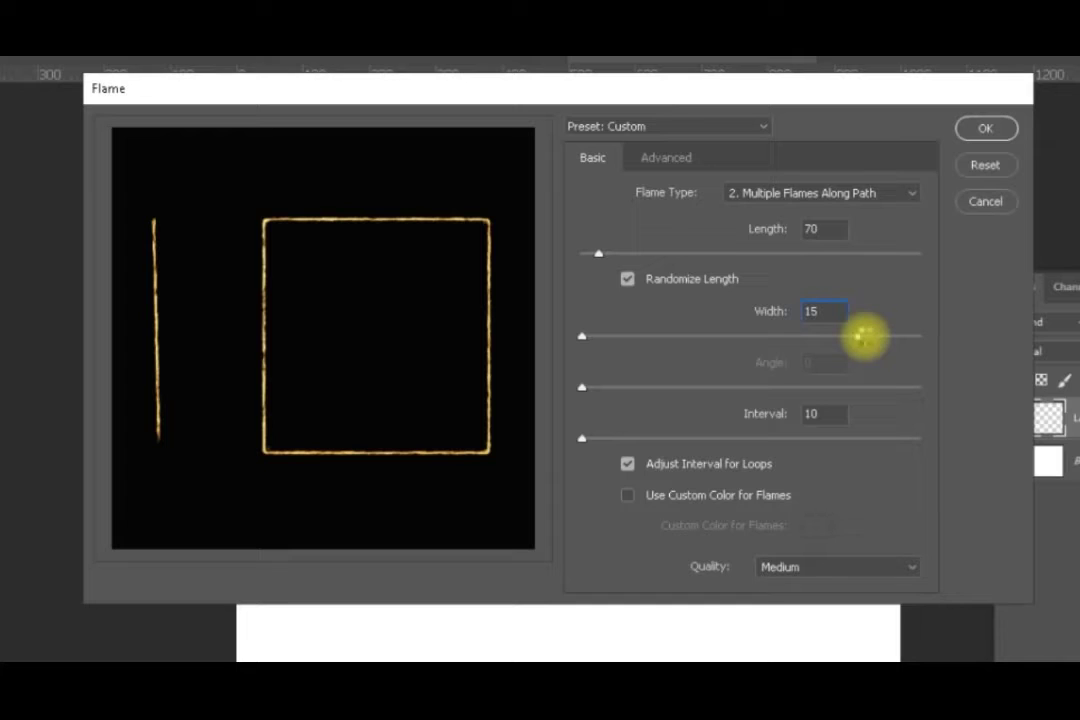
click(866, 337)
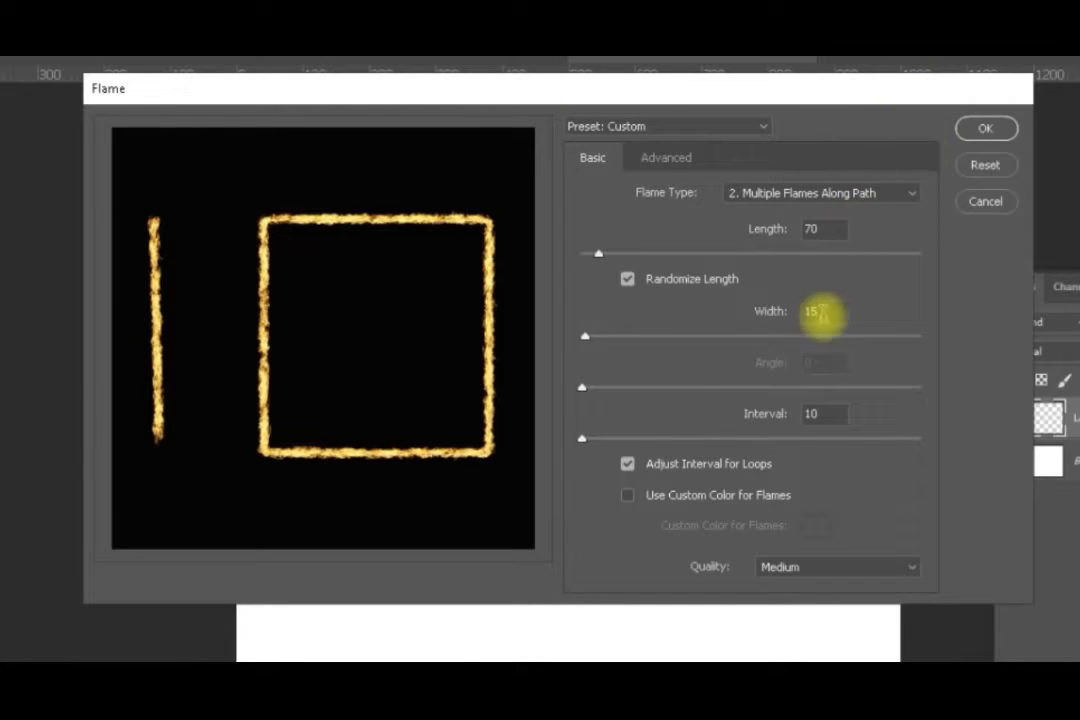
double_click(814, 413)
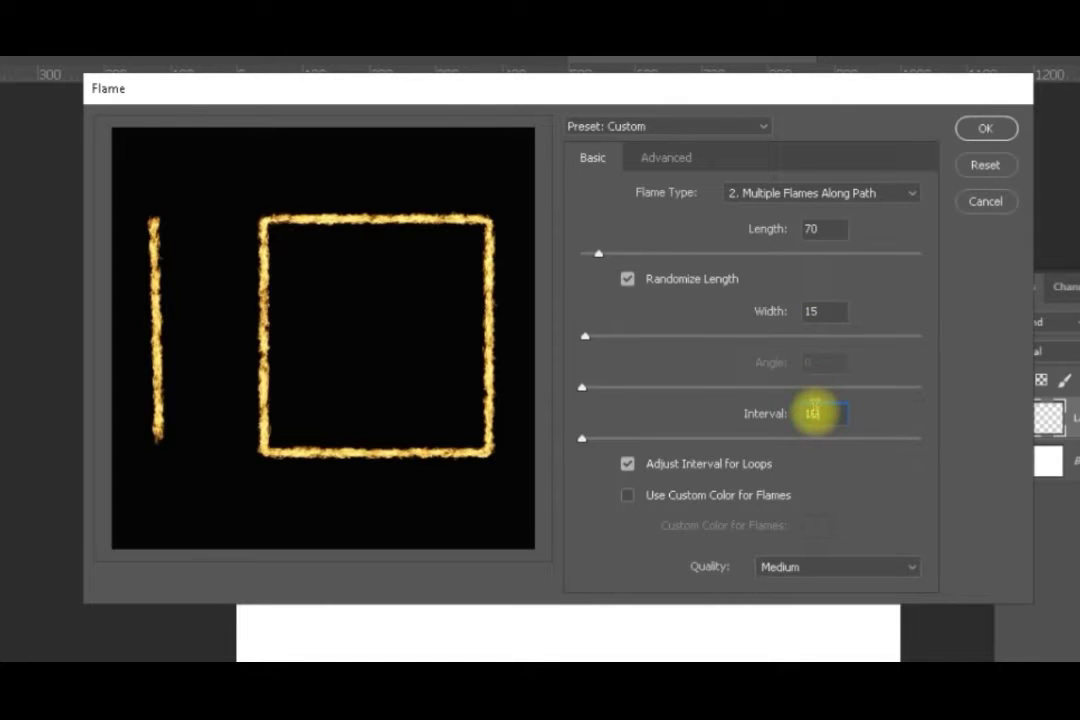
text(100)
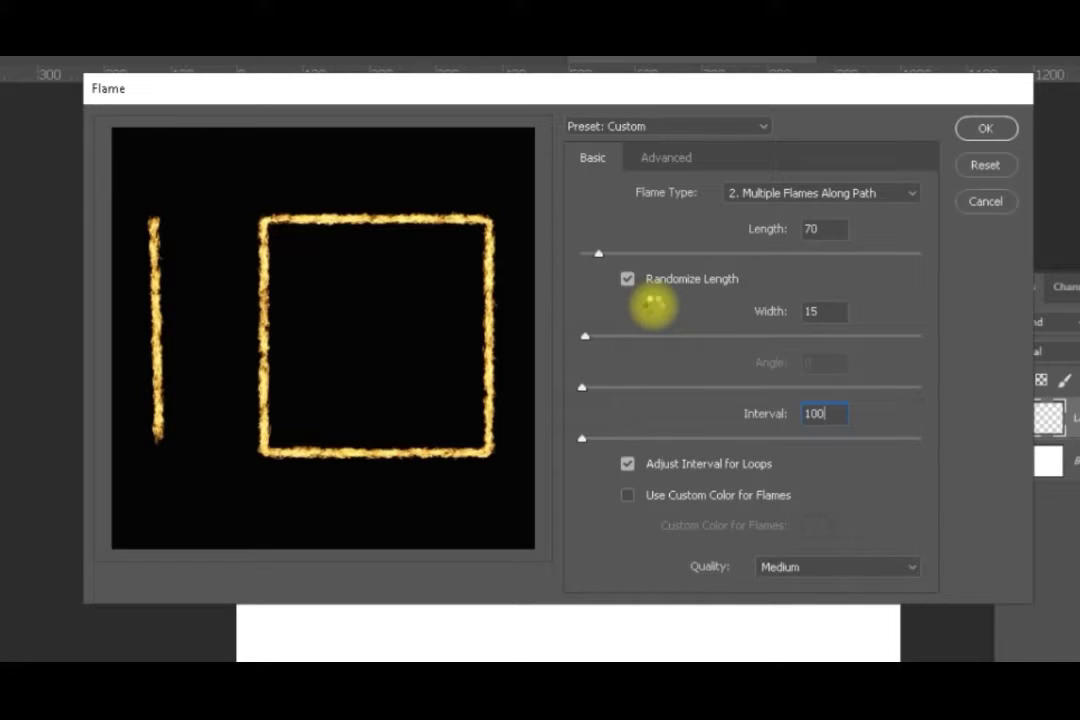
Step: Turn off Randomize Length so flames are evenly spaced and separate
click(627, 279)
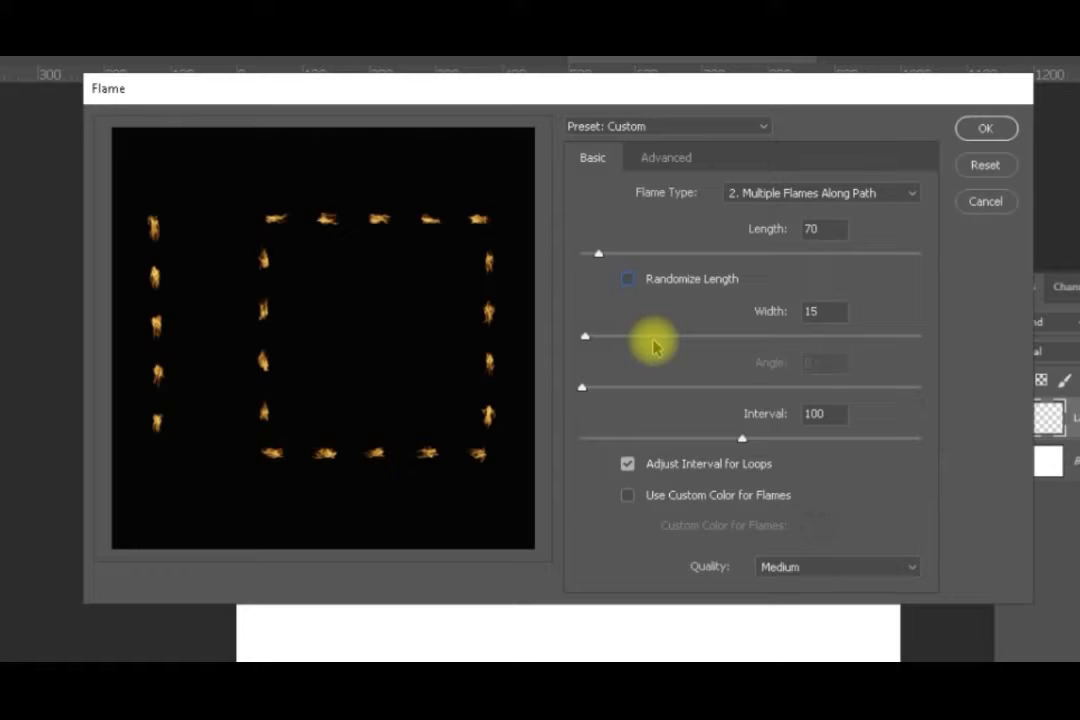
click(636, 284)
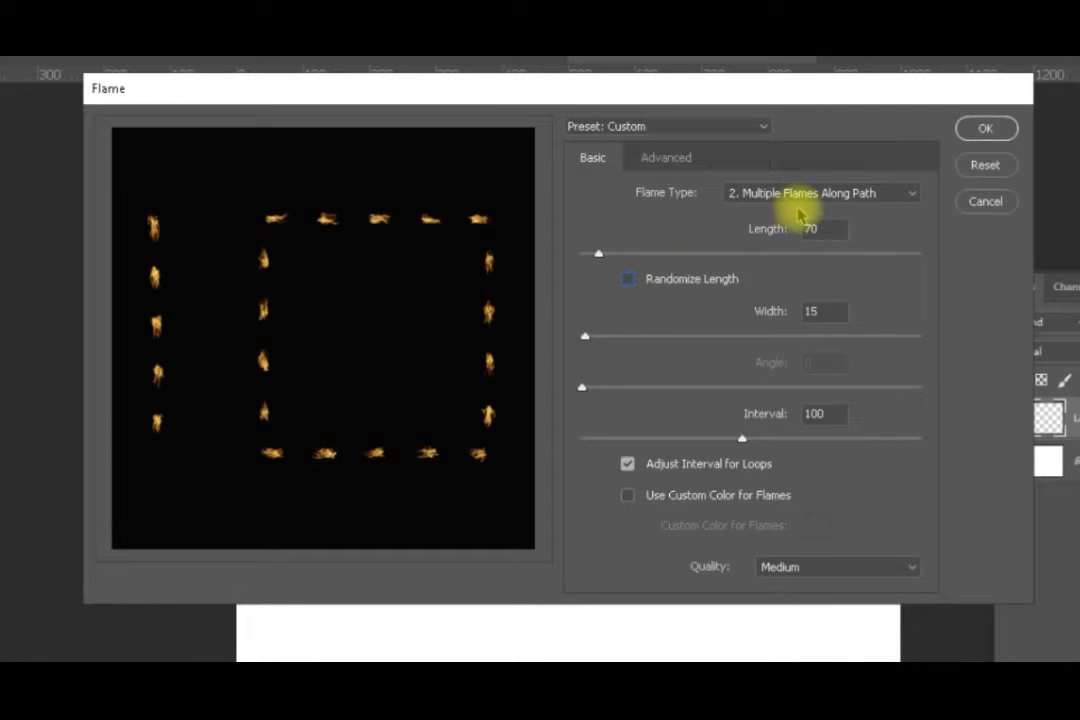
click(914, 196)
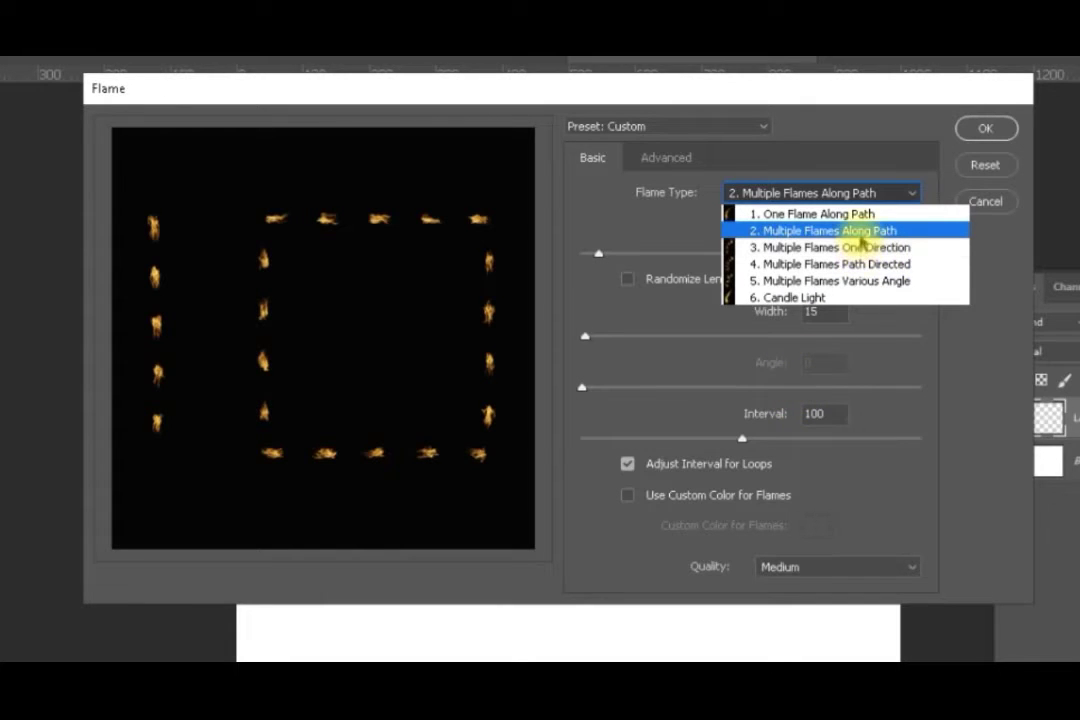
Step: Try Multiple Flames One Direction at a 90° angle, then choose 4. Multiple Flames Path Directed
click(858, 248)
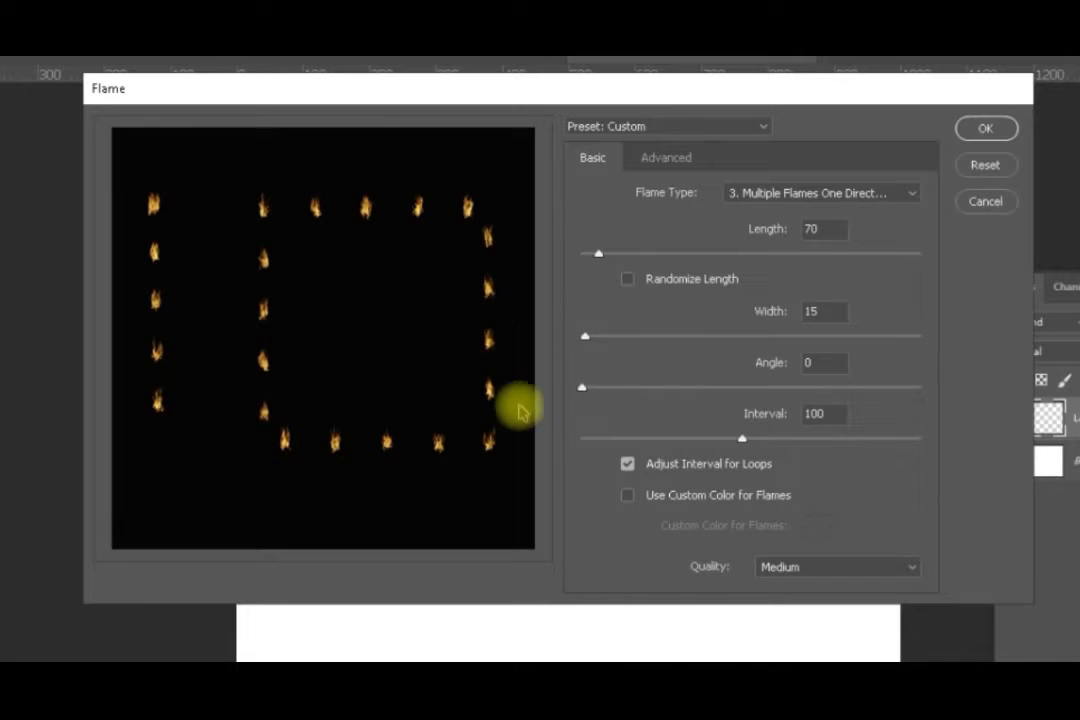
double_click(808, 362)
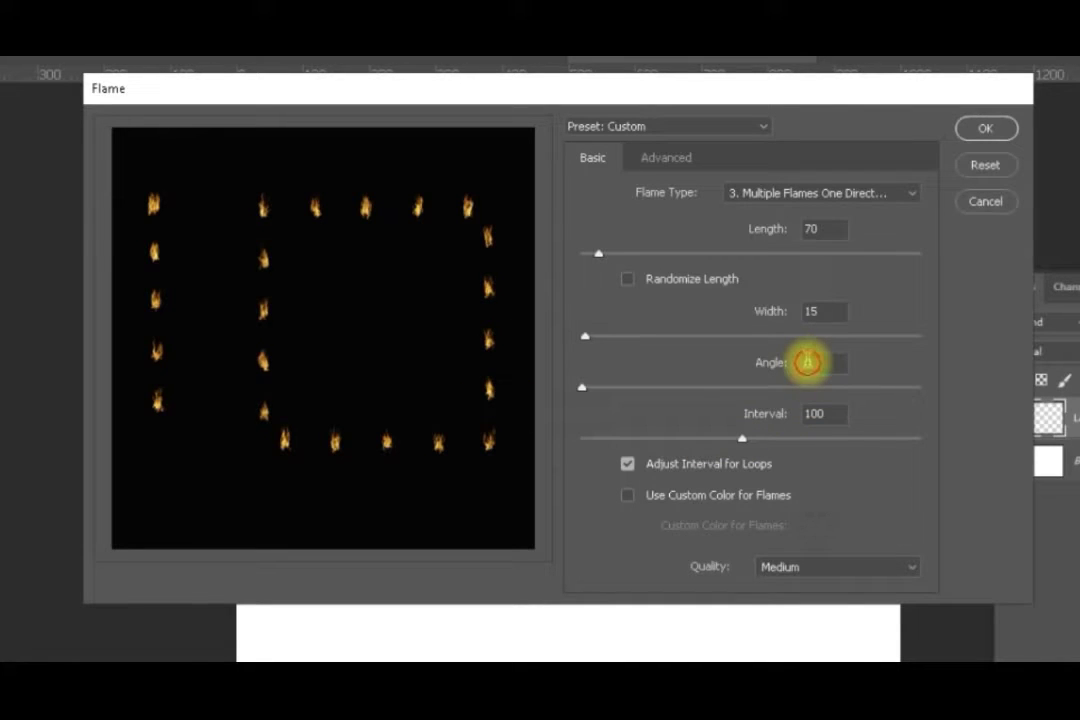
text(90)
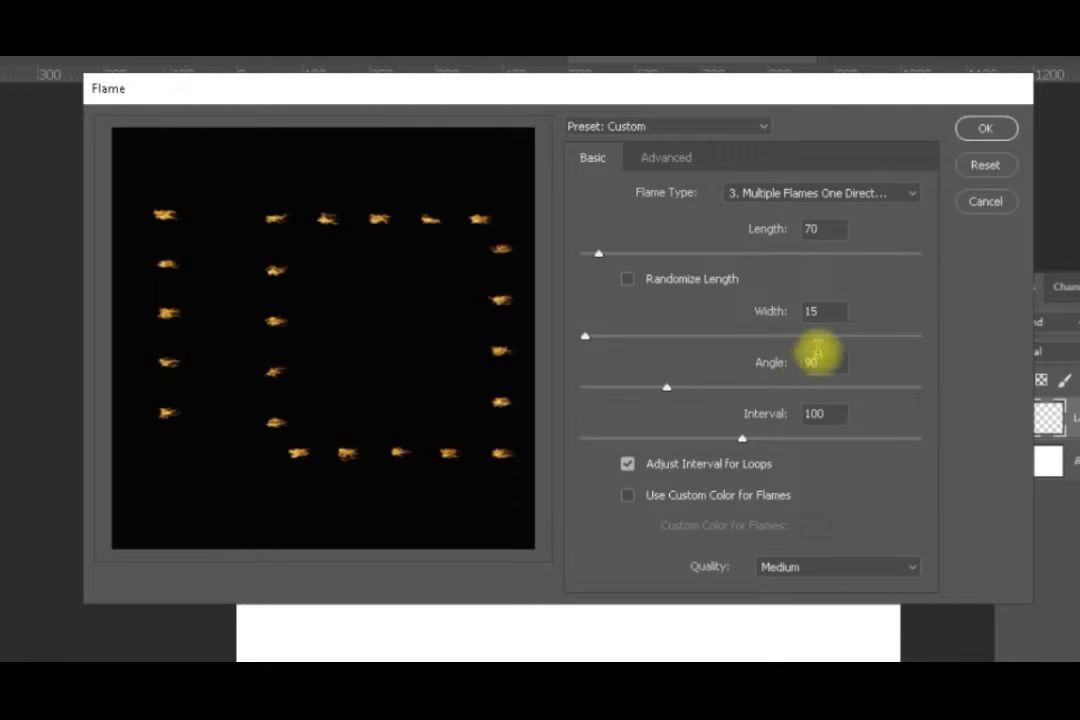
click(908, 193)
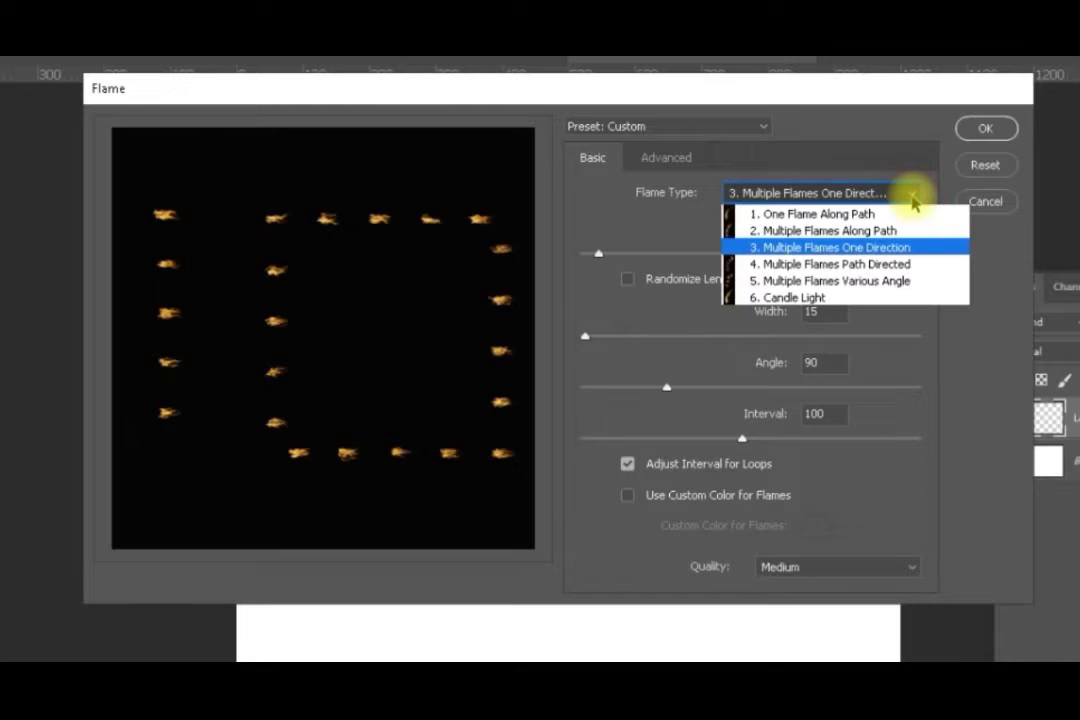
click(905, 268)
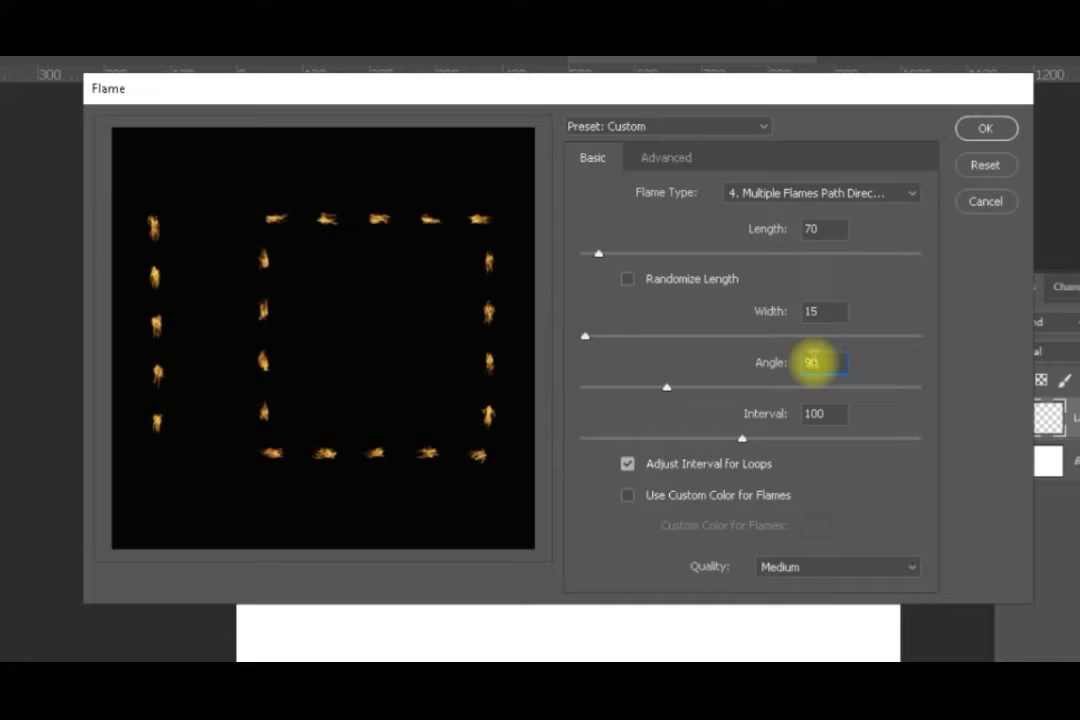
Step: Set flame Angle to 0, change the Length value, and turn Randomize Length back on
text(0)
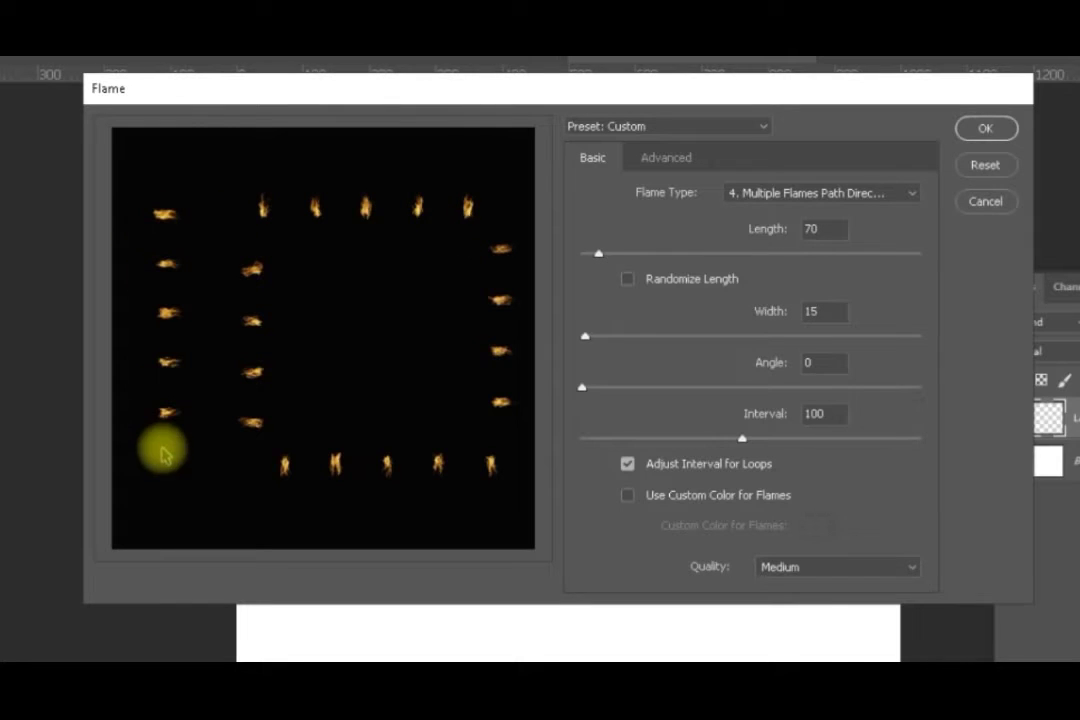
double_click(815, 226)
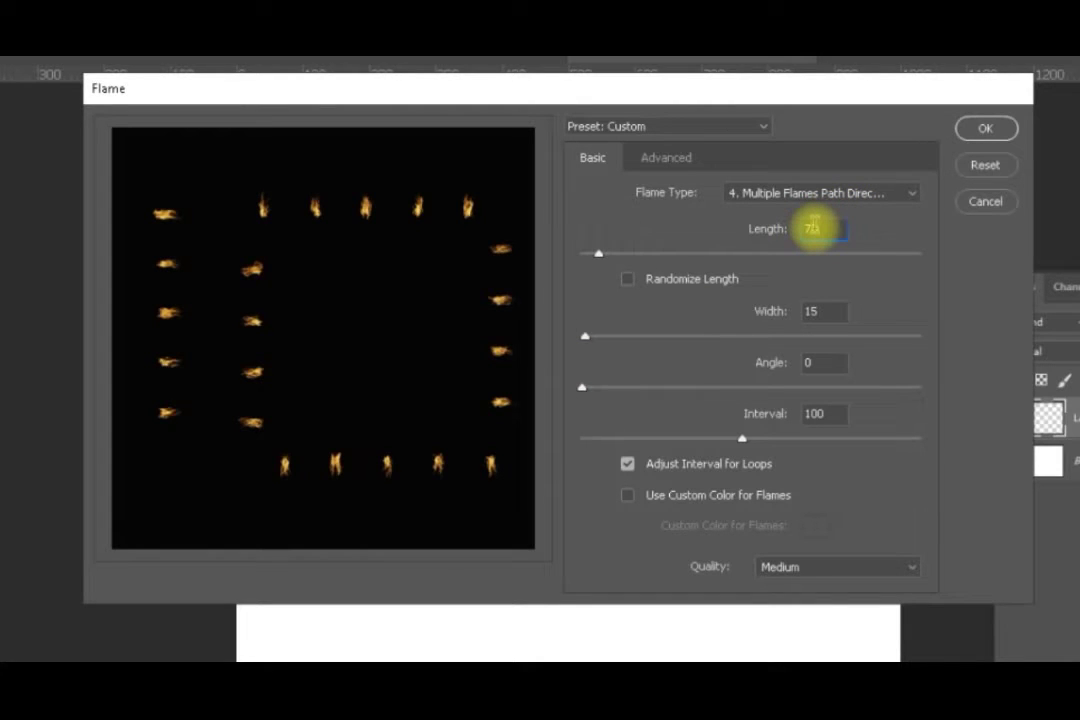
text(75)
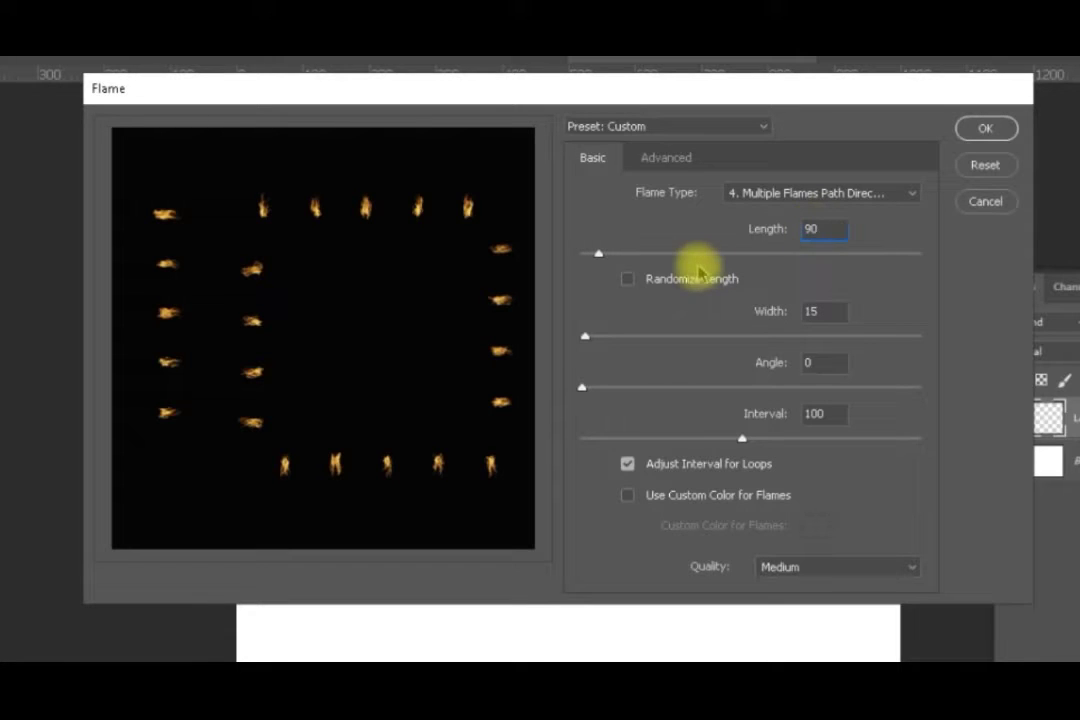
click(636, 281)
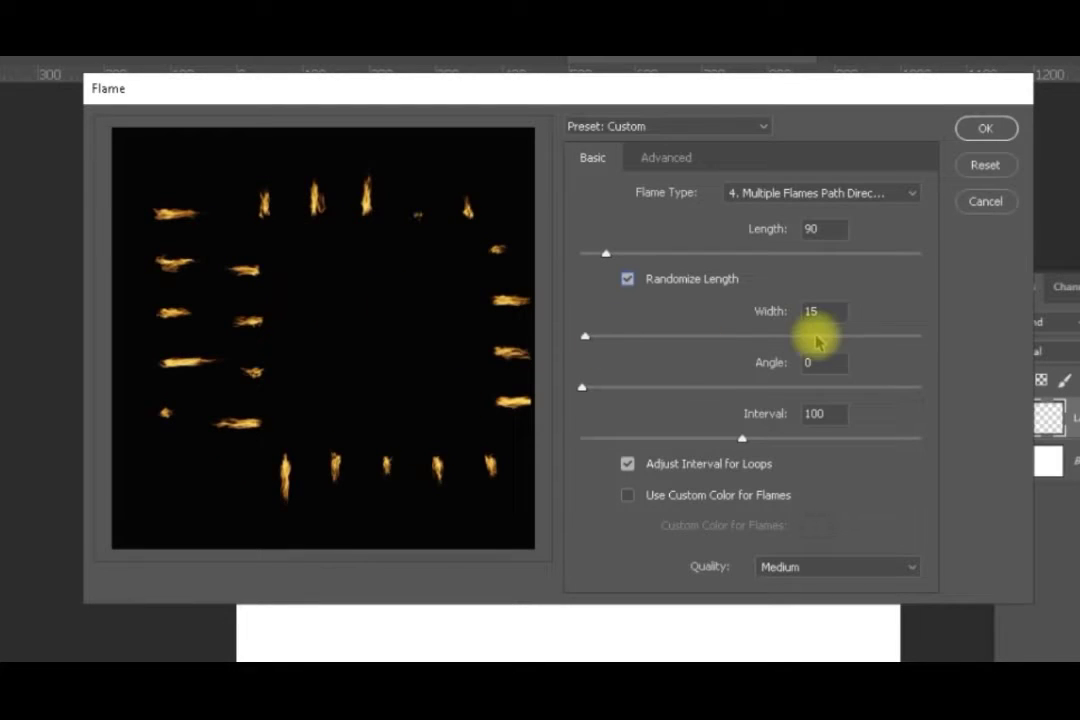
click(911, 194)
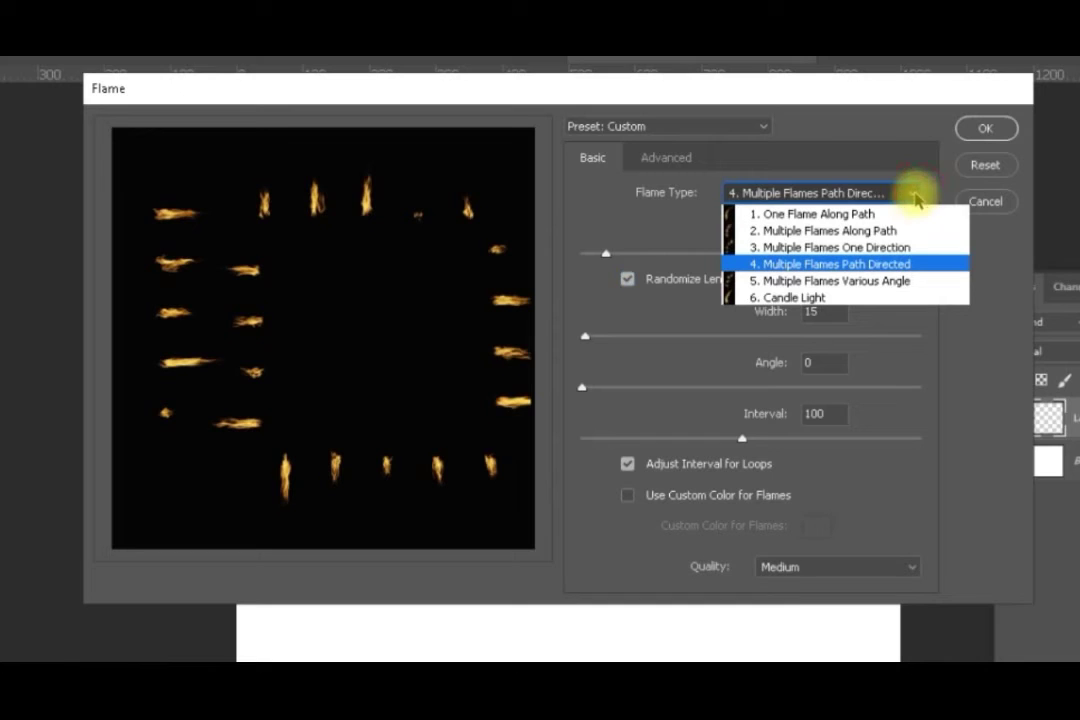
Step: Set Flame Type to '5. Multiple Flames Various Angle' with Angle 90 and Interval 50
click(891, 283)
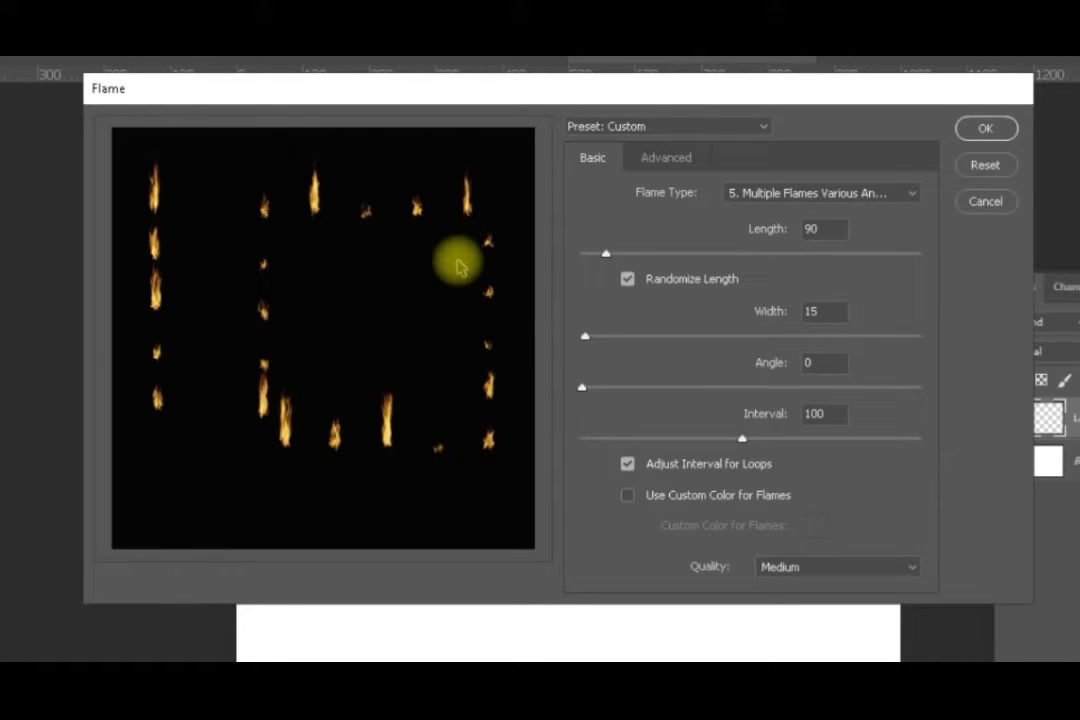
double_click(806, 364)
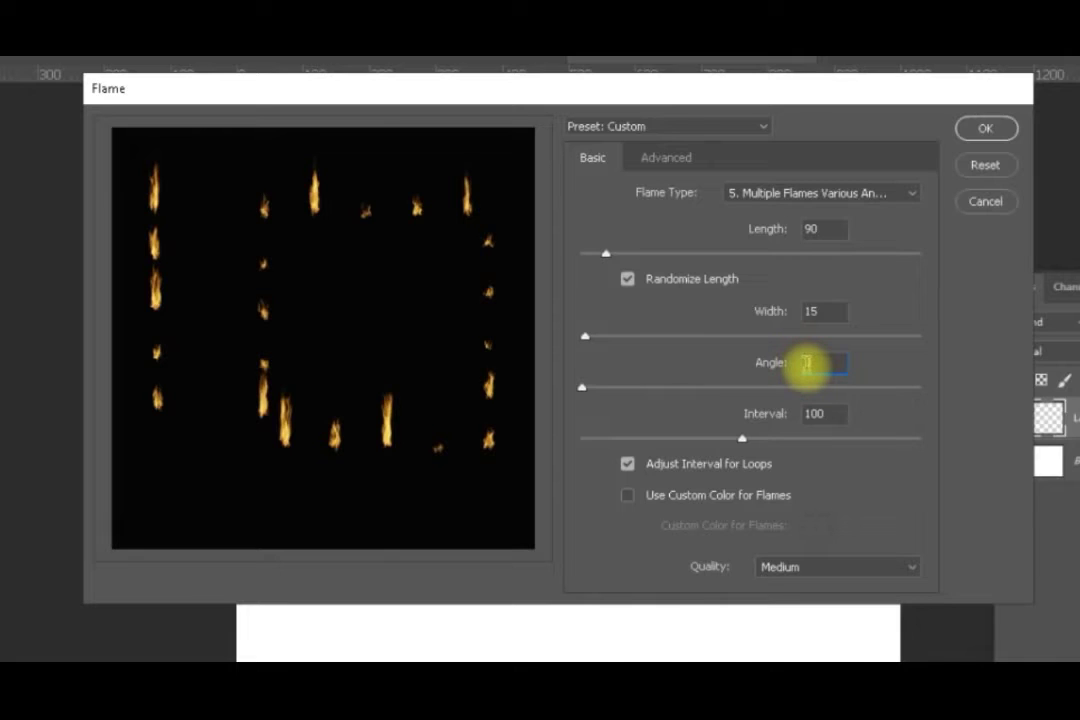
text(20)
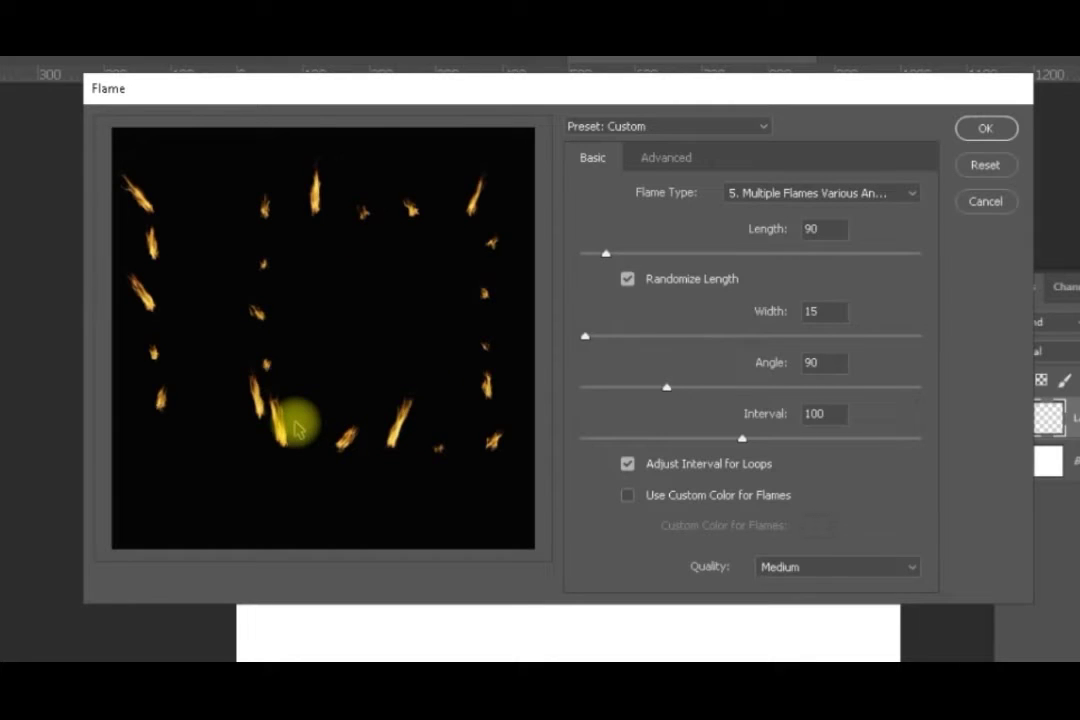
double_click(816, 413)
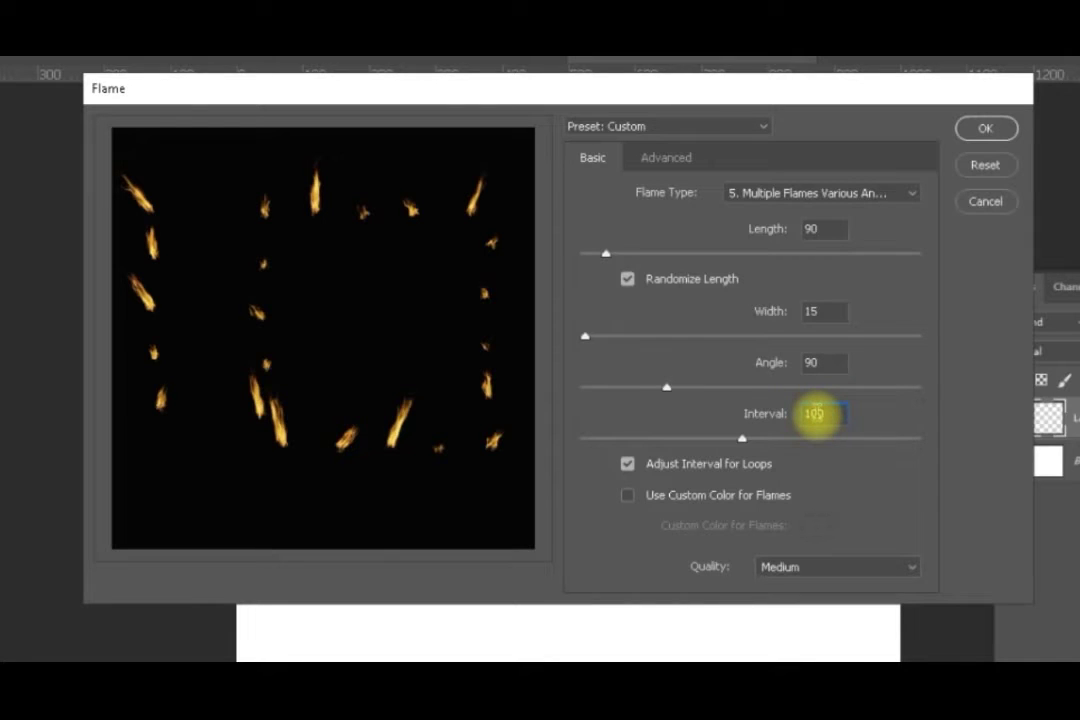
text(50)
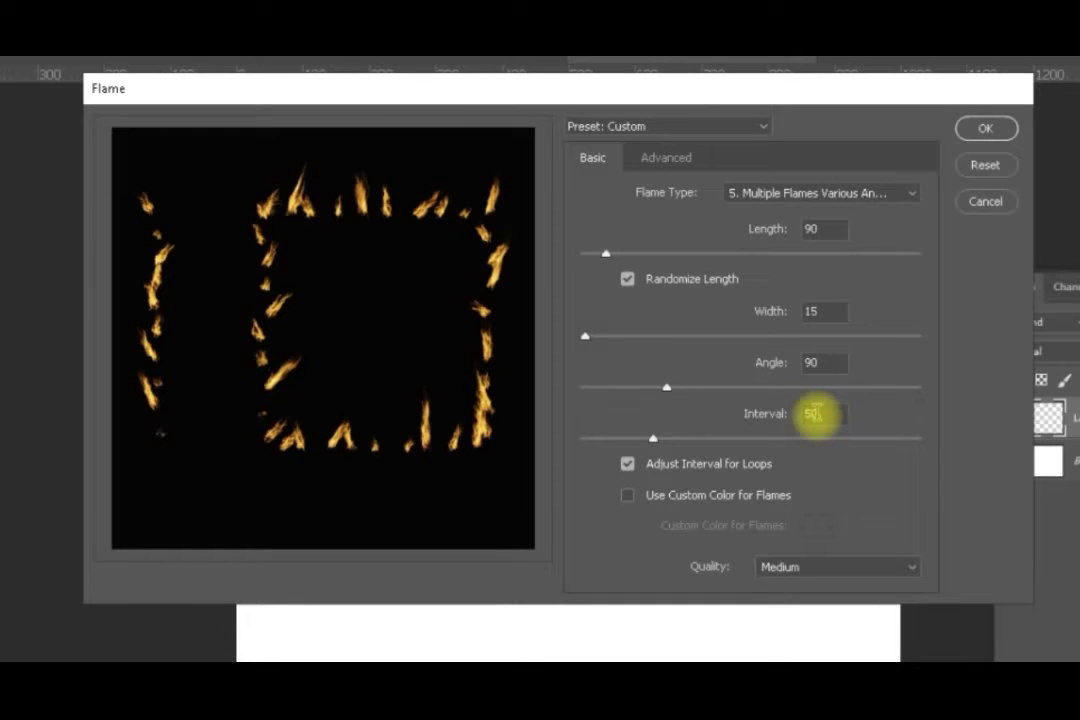
click(908, 193)
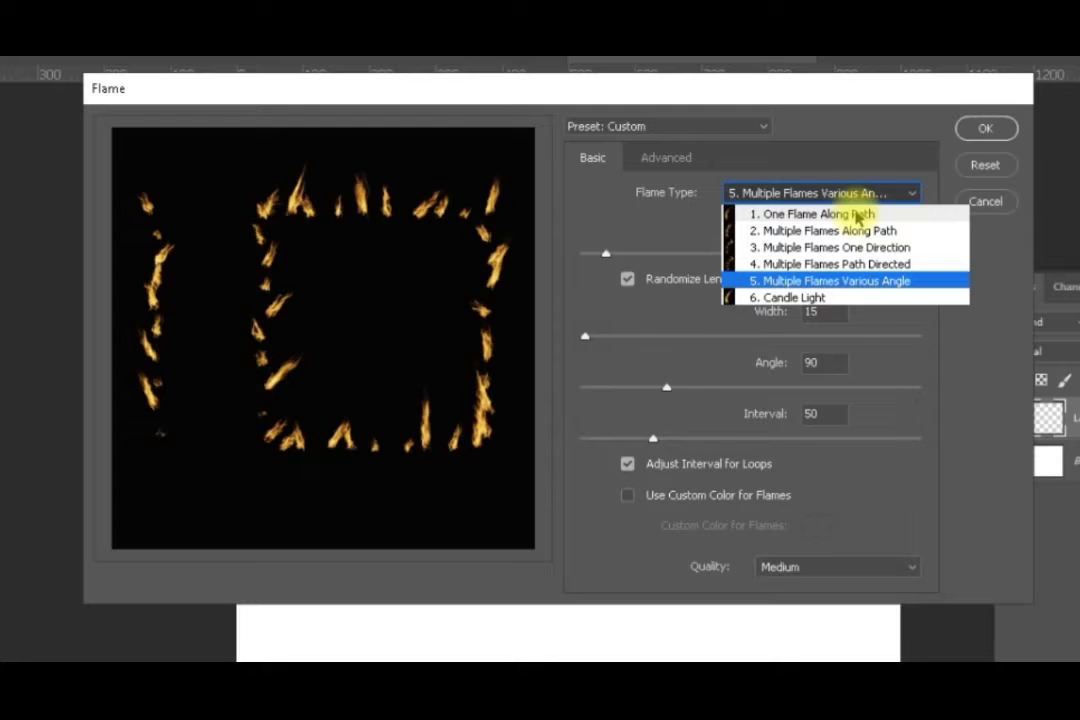
Step: Try the '6. Candle Light' flame type with a flame width of 45
click(782, 296)
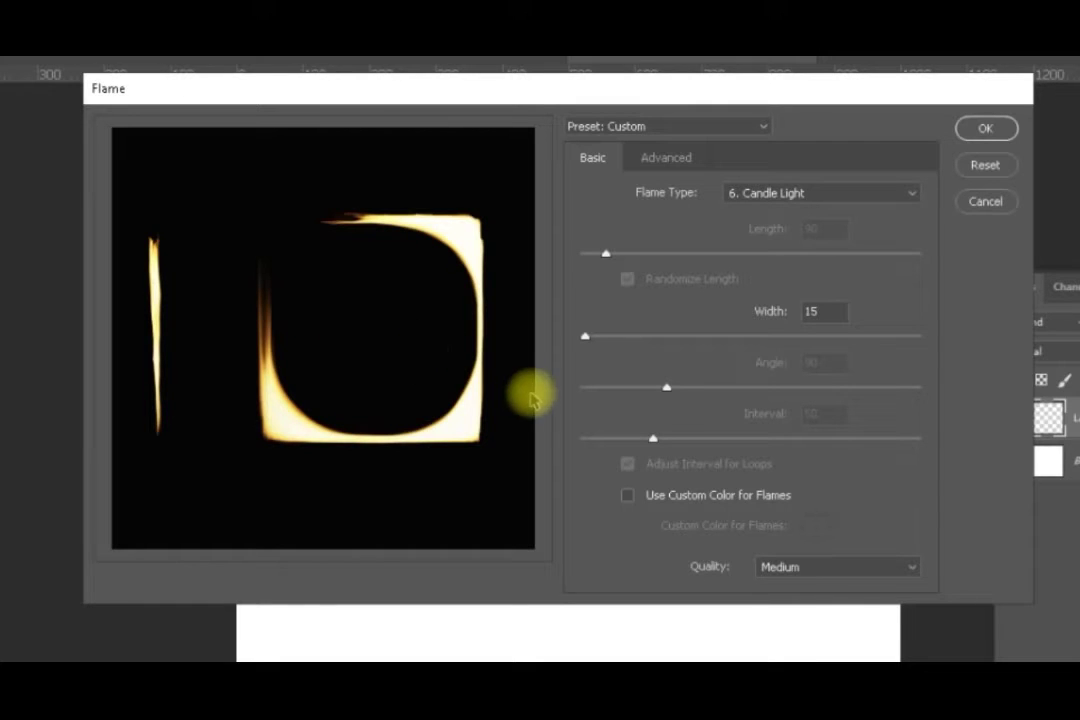
double_click(811, 311)
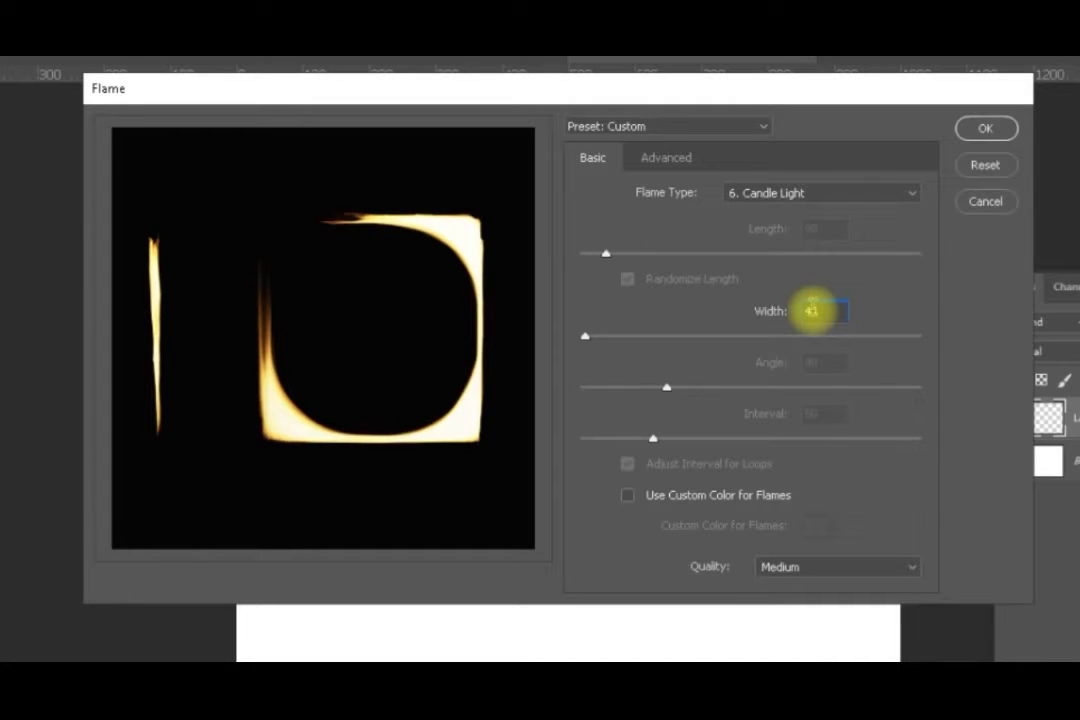
key(Tab)
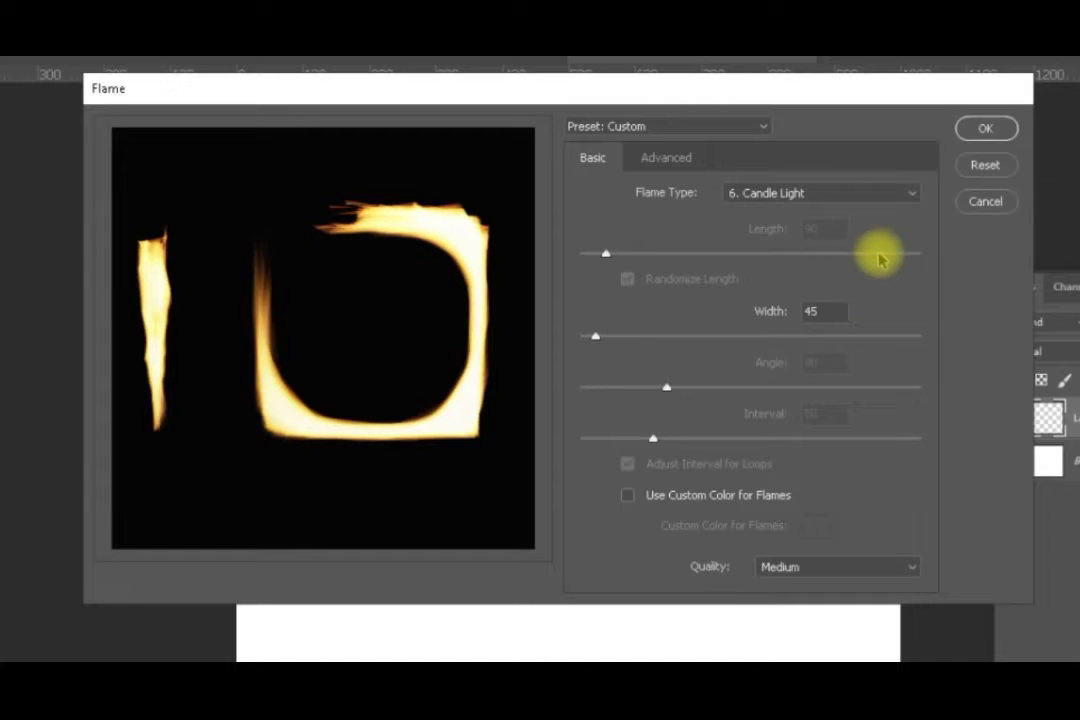
Step: Switch the flame type to '1. One Flame Along Path'
click(911, 195)
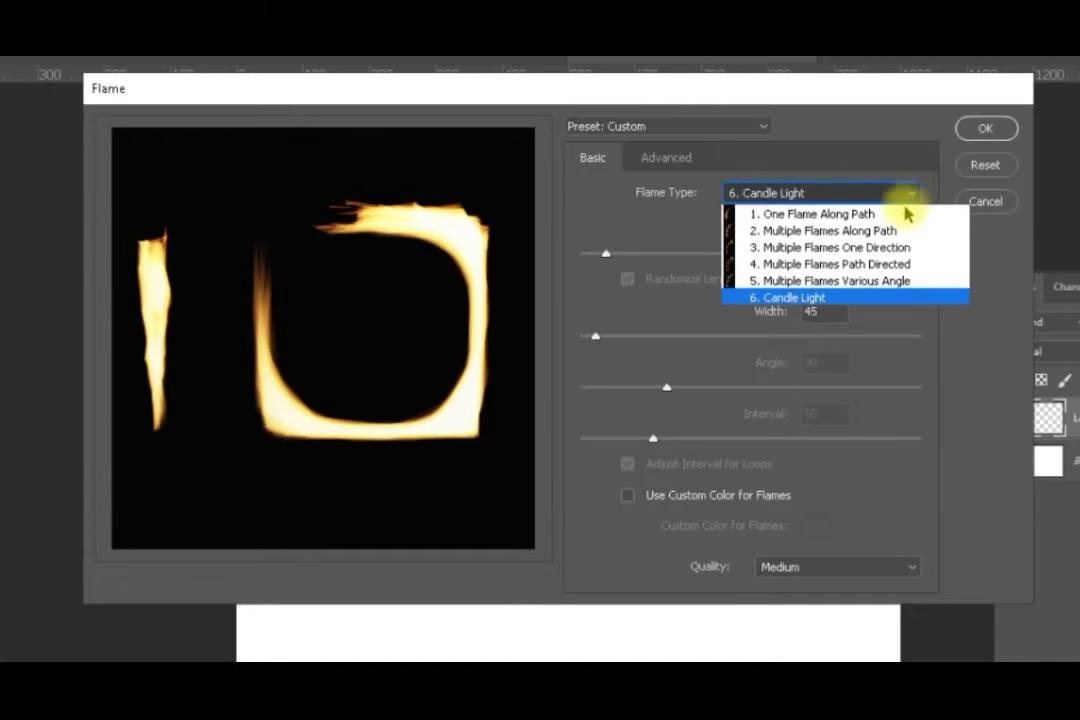
click(903, 214)
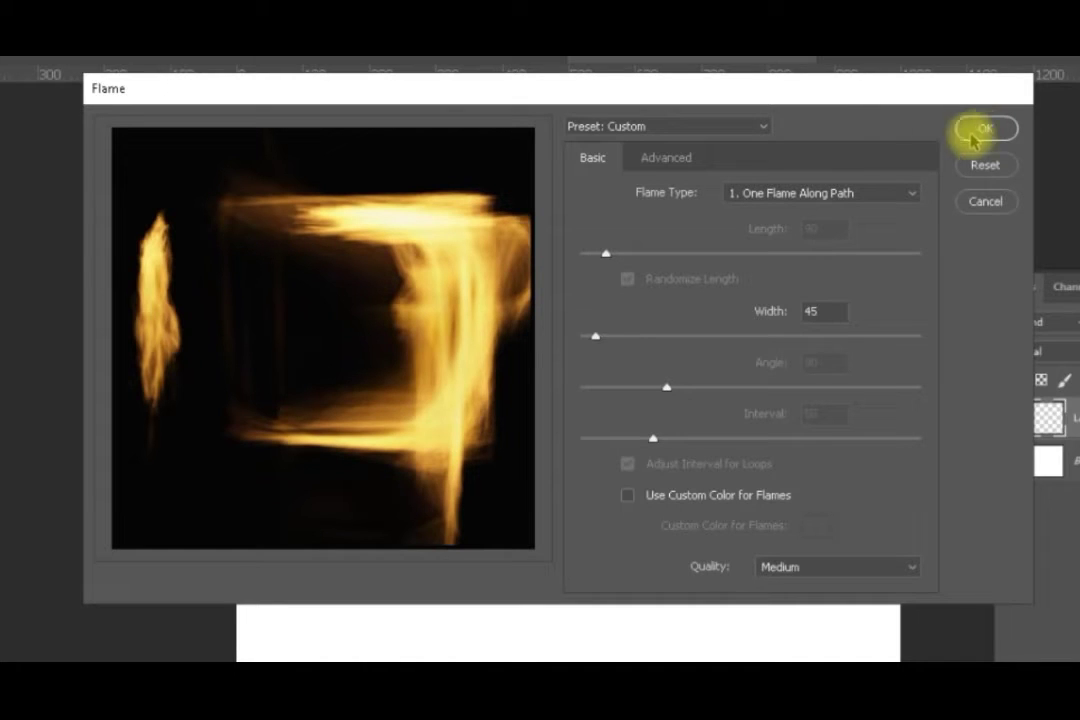
click(912, 194)
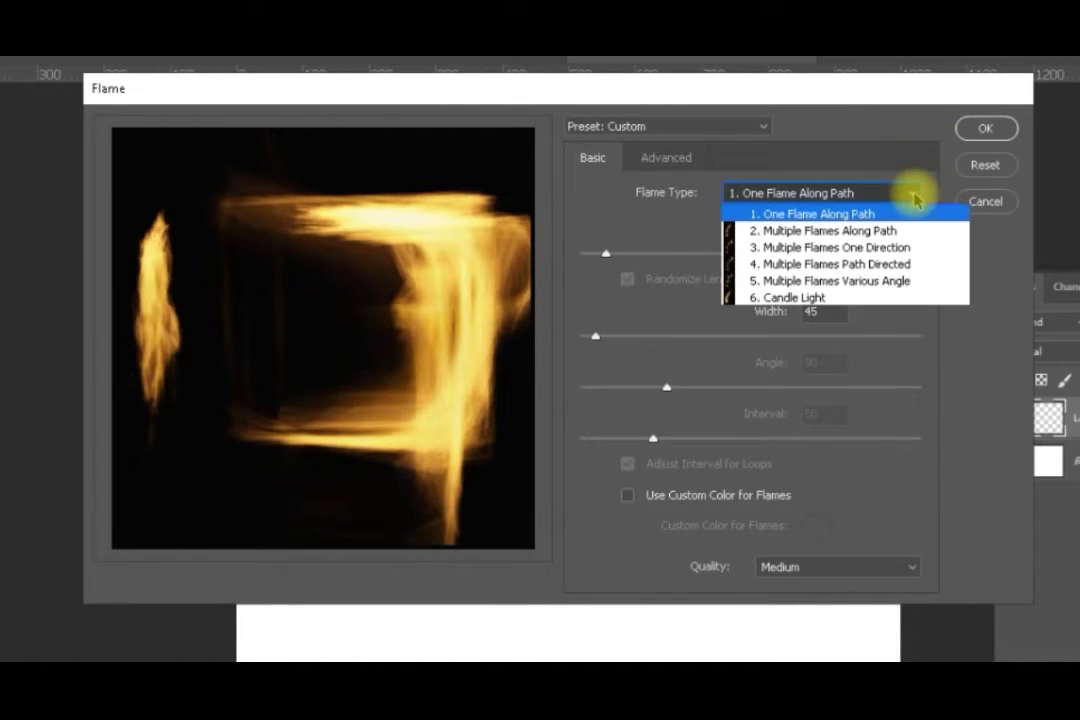
Step: Select '5. Multiple Flames Various Angle' again and replace the Interval value with 30
click(898, 281)
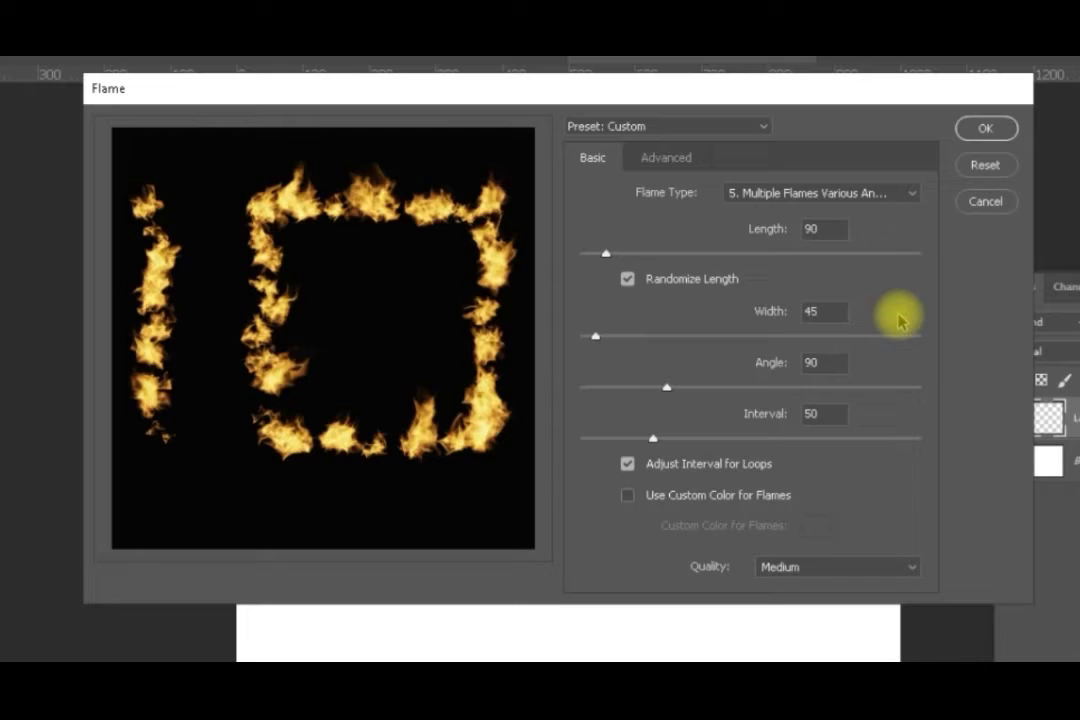
click(812, 418)
double_click(812, 417)
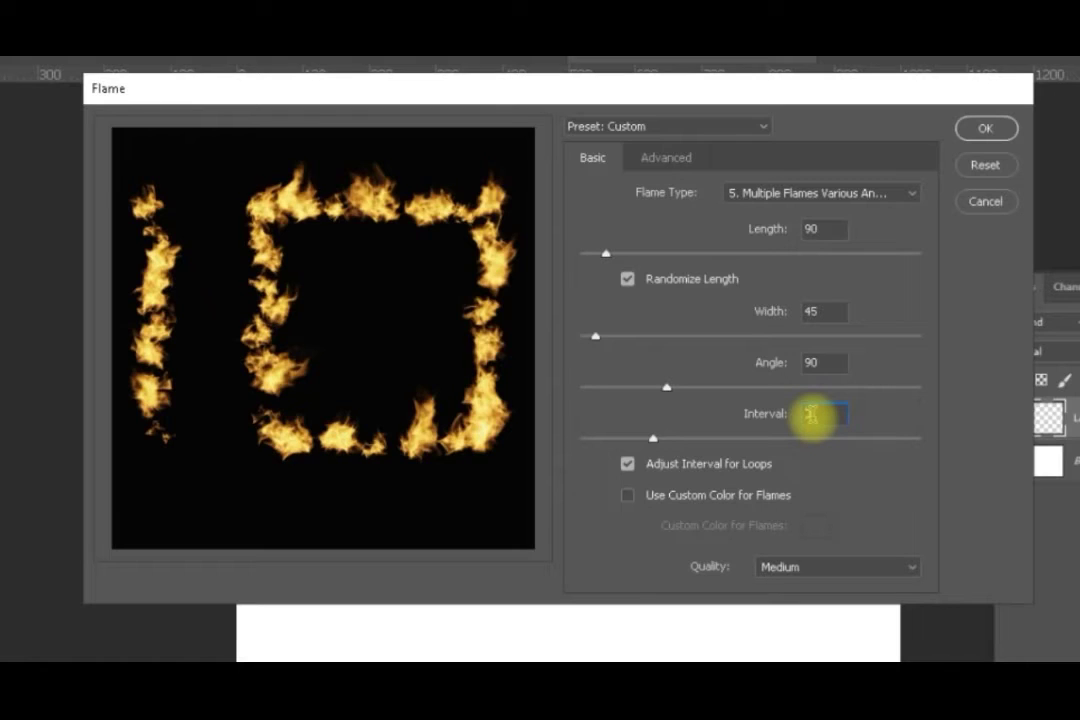
key(BackSpace)
text(30)
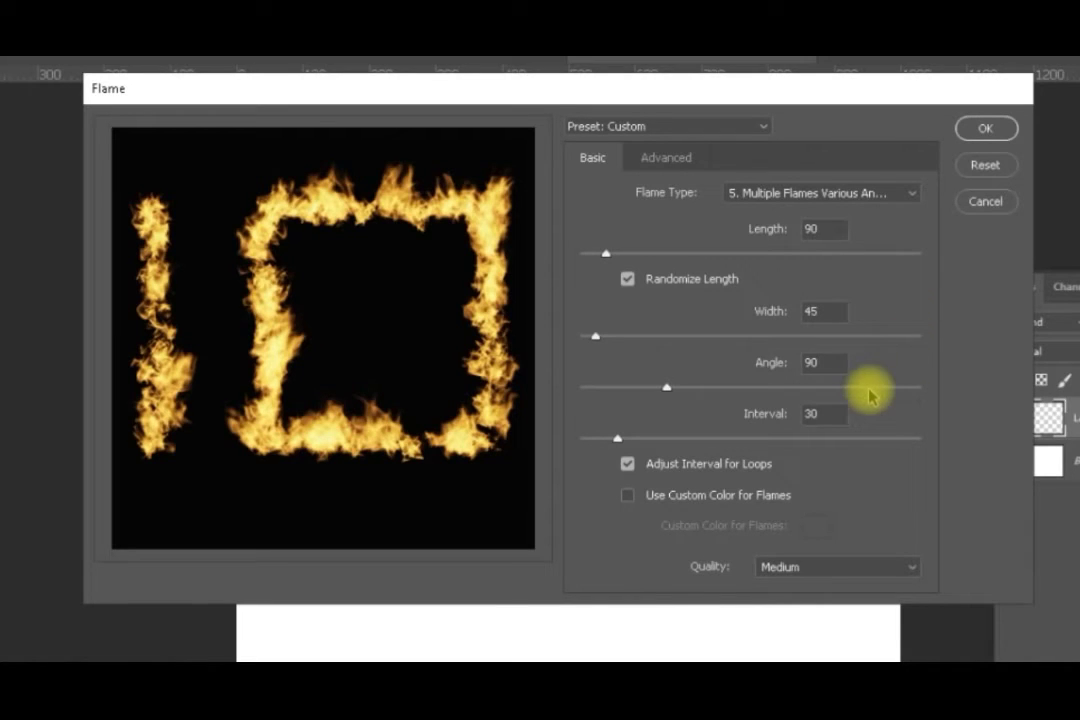
Step: Enable a custom flame colour and choose blue (R0, G128, B255) in the colour picker
click(628, 495)
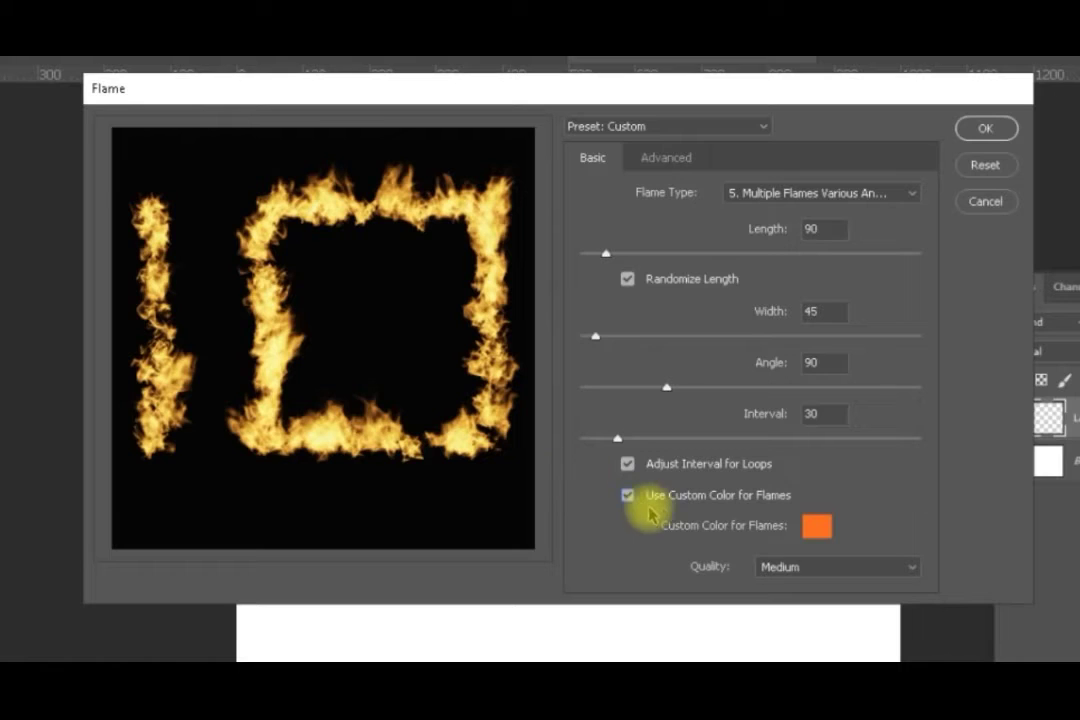
click(815, 530)
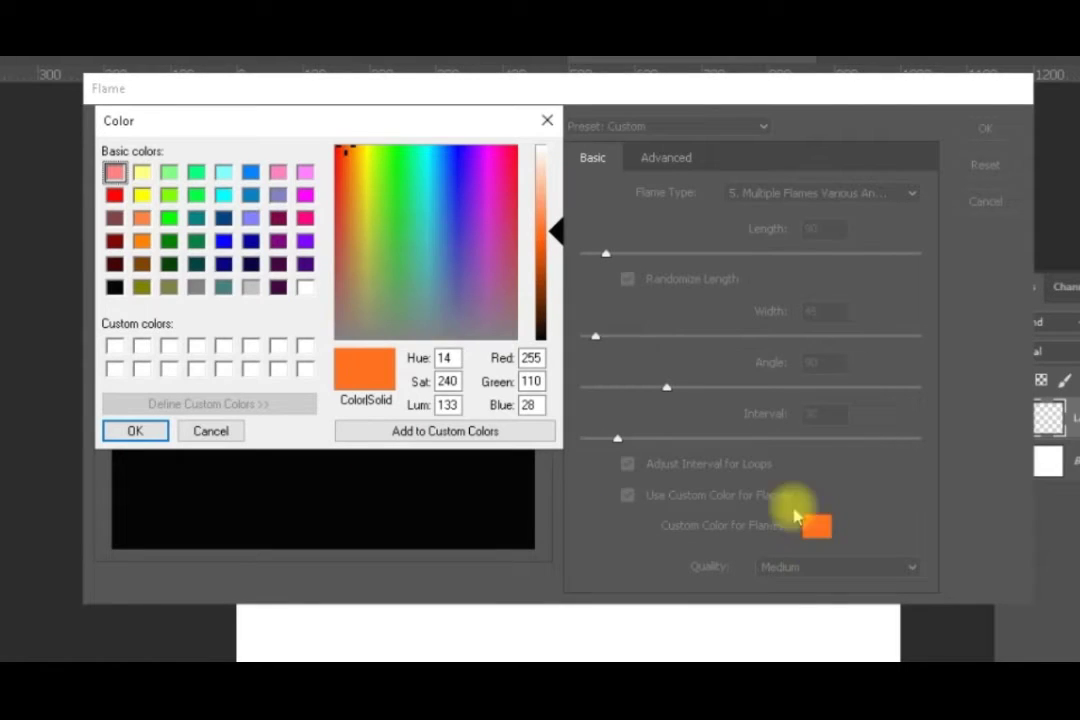
click(143, 194)
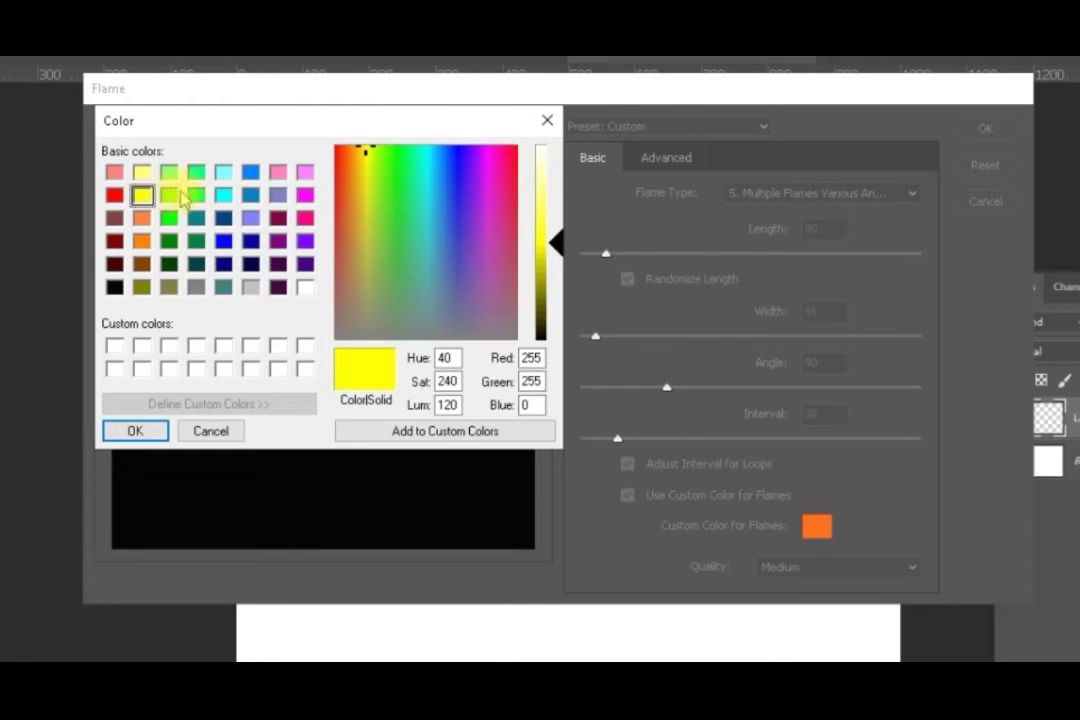
click(251, 173)
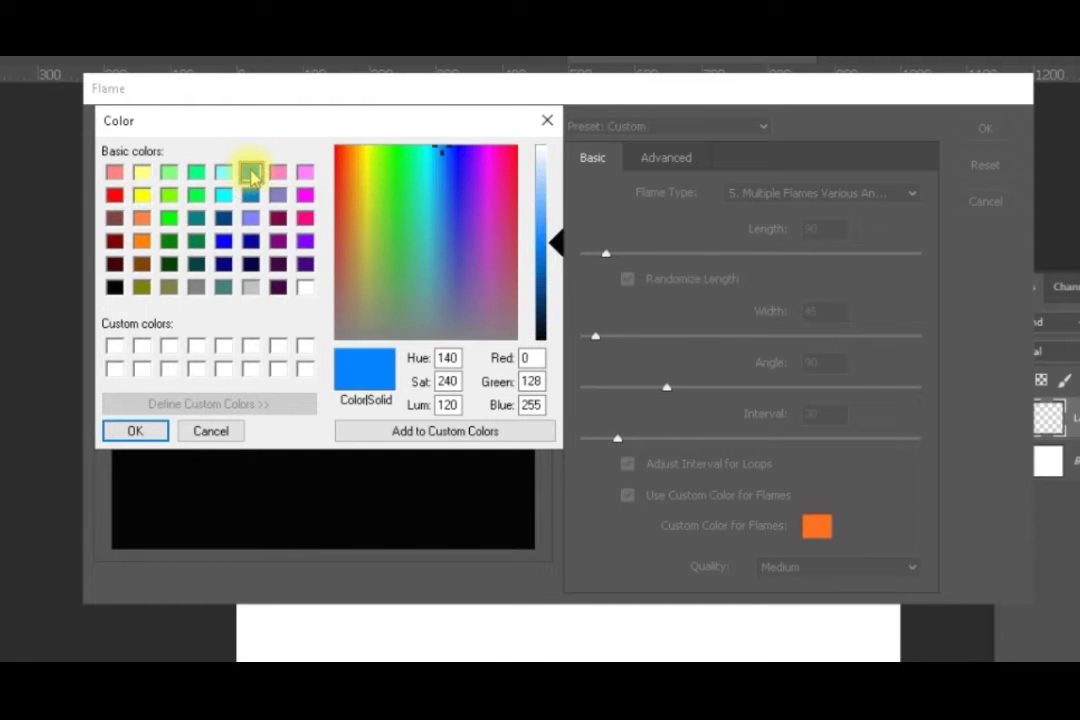
click(150, 431)
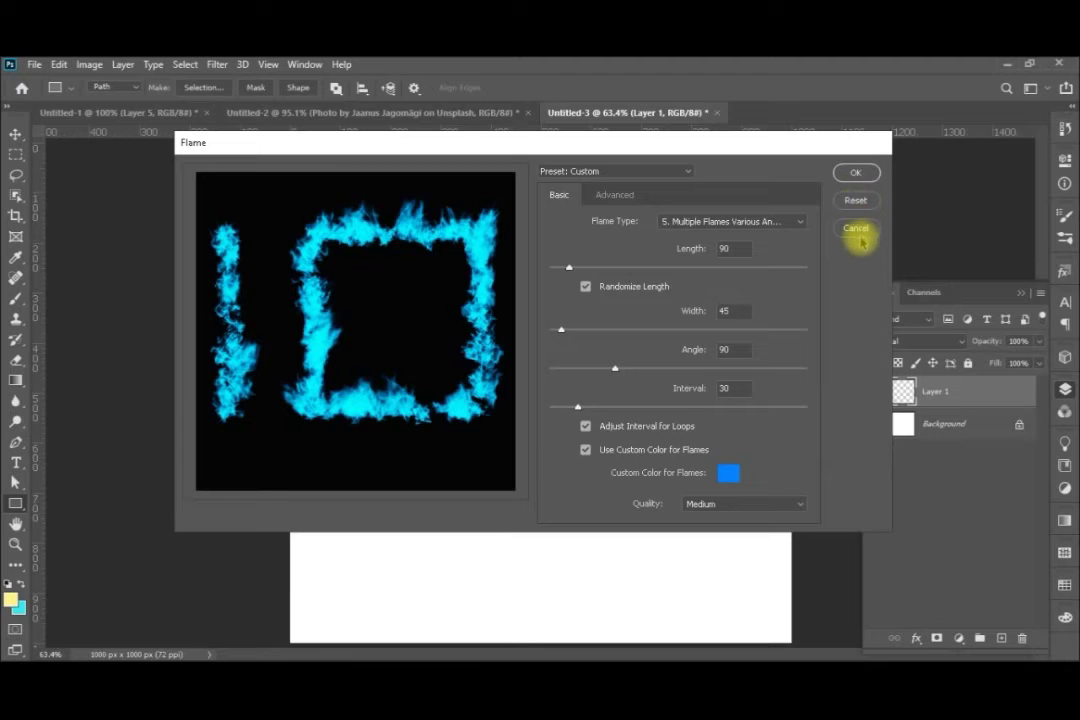
Step: Cancel the Flame dialog, switch to Untitled-2, and discard a test rectangle path
click(857, 230)
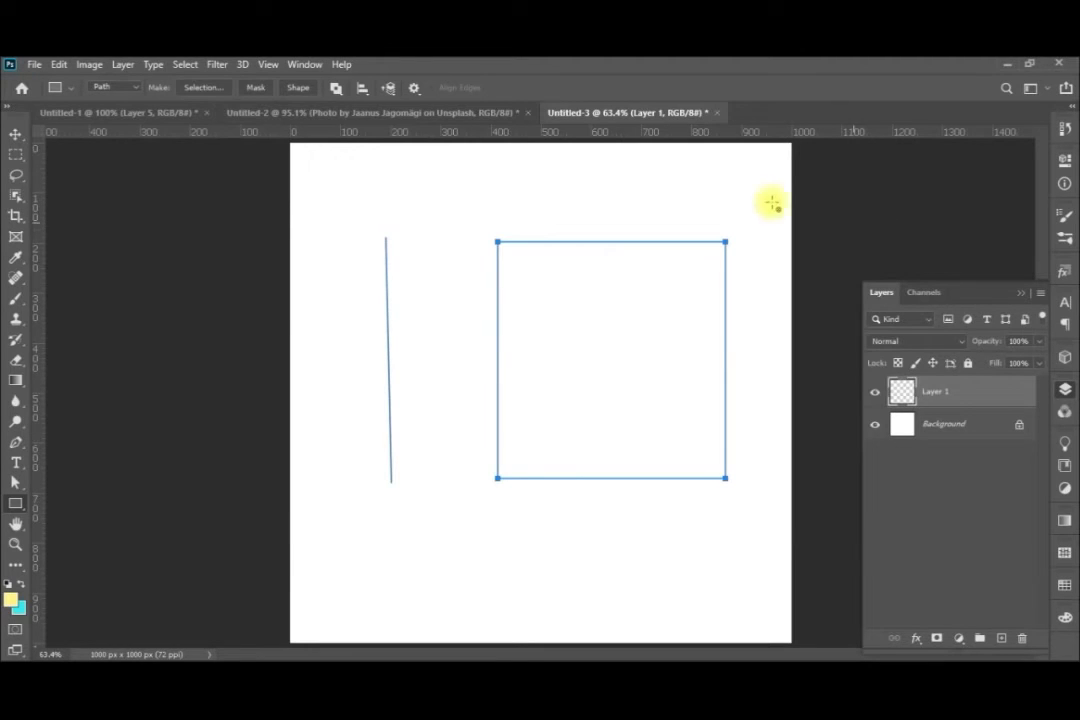
click(463, 114)
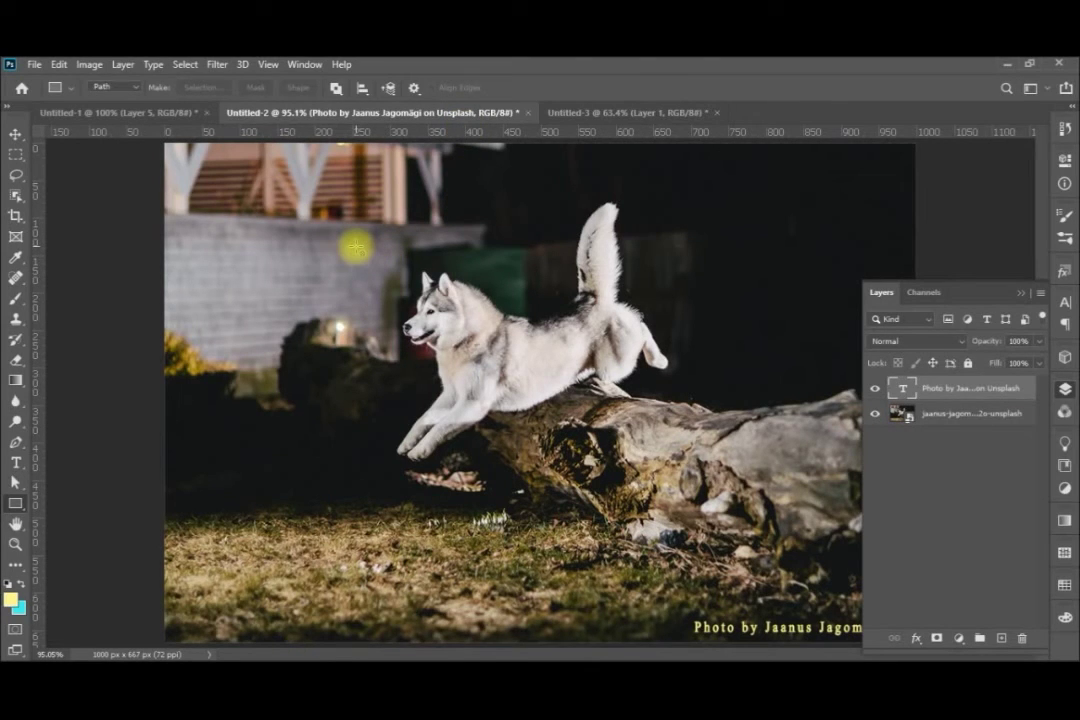
drag(349, 226, 404, 270)
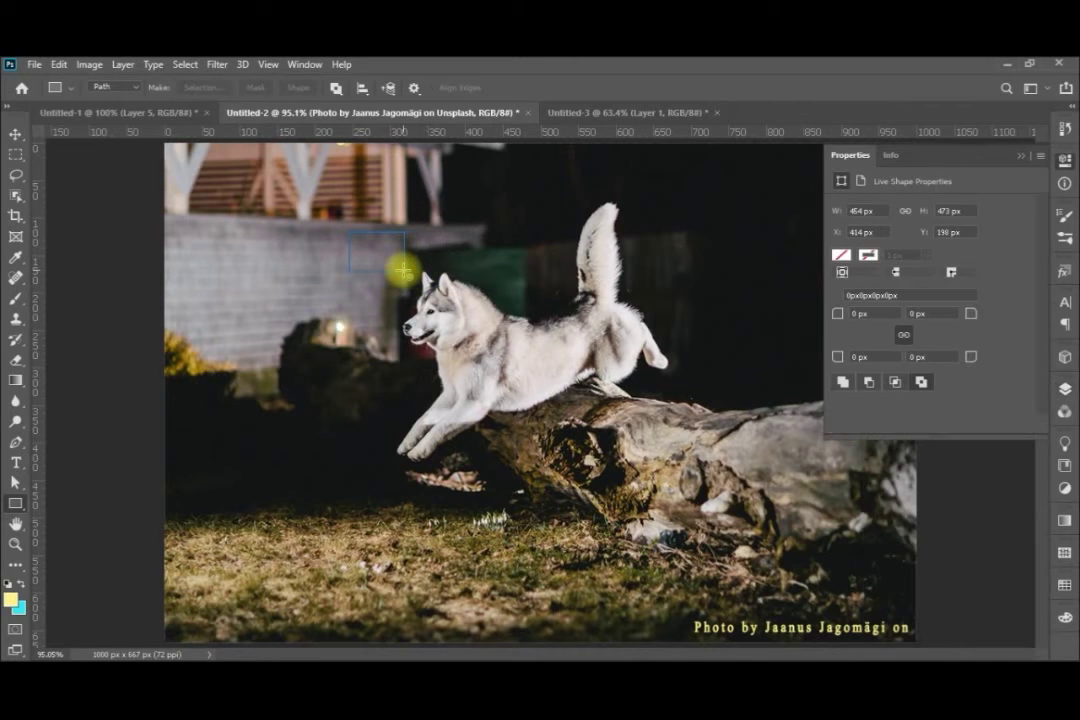
key(Escape)
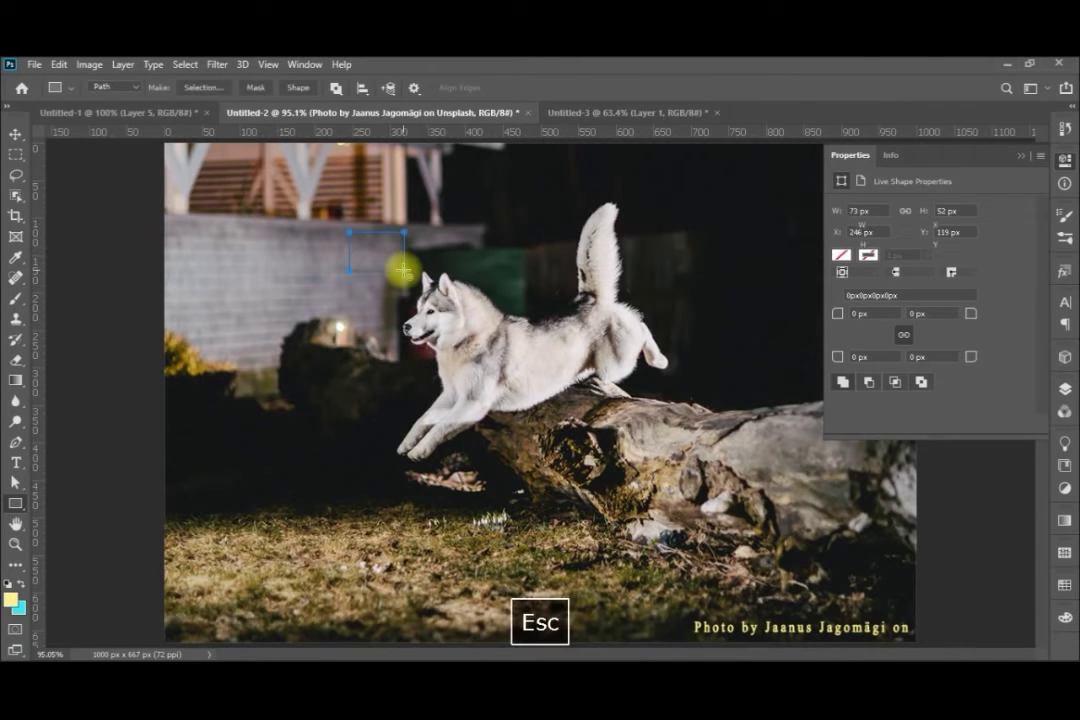
key(Escape)
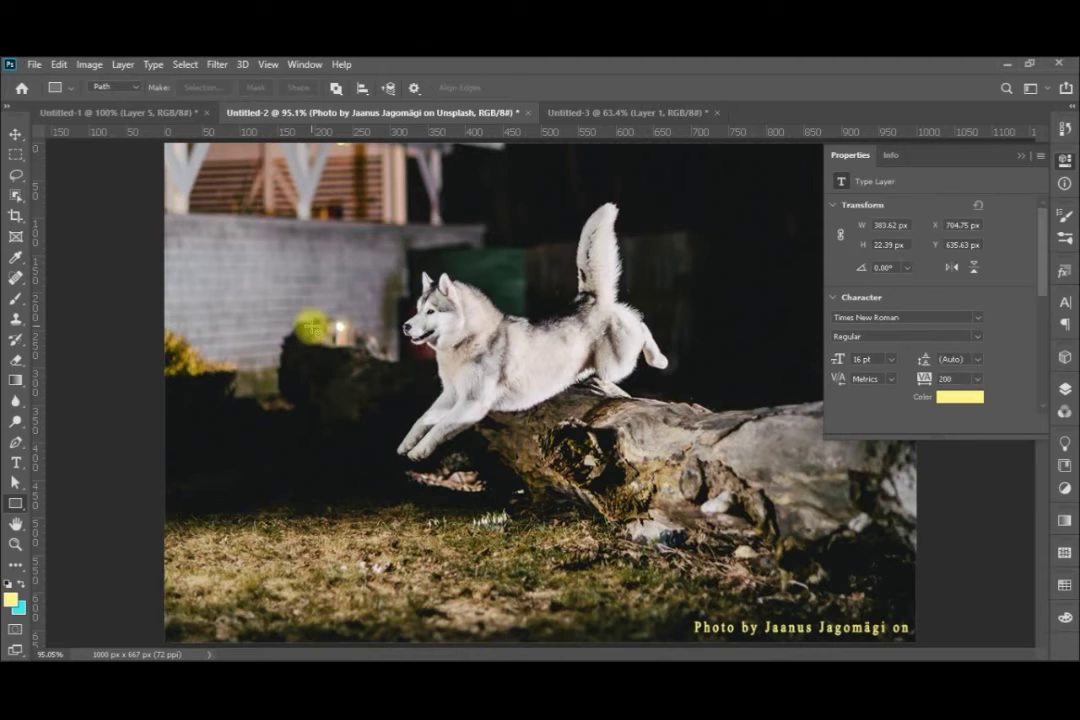
Step: Use the Ellipse Tool to drag a circular path around the jumping husky
right_click(14, 507)
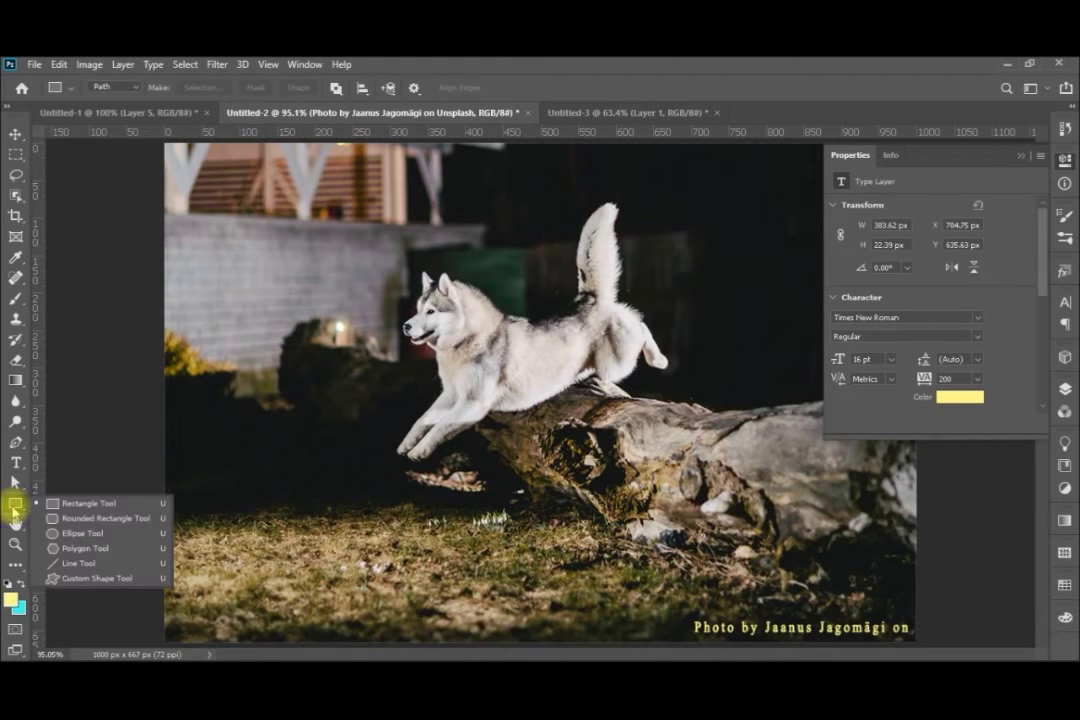
click(100, 535)
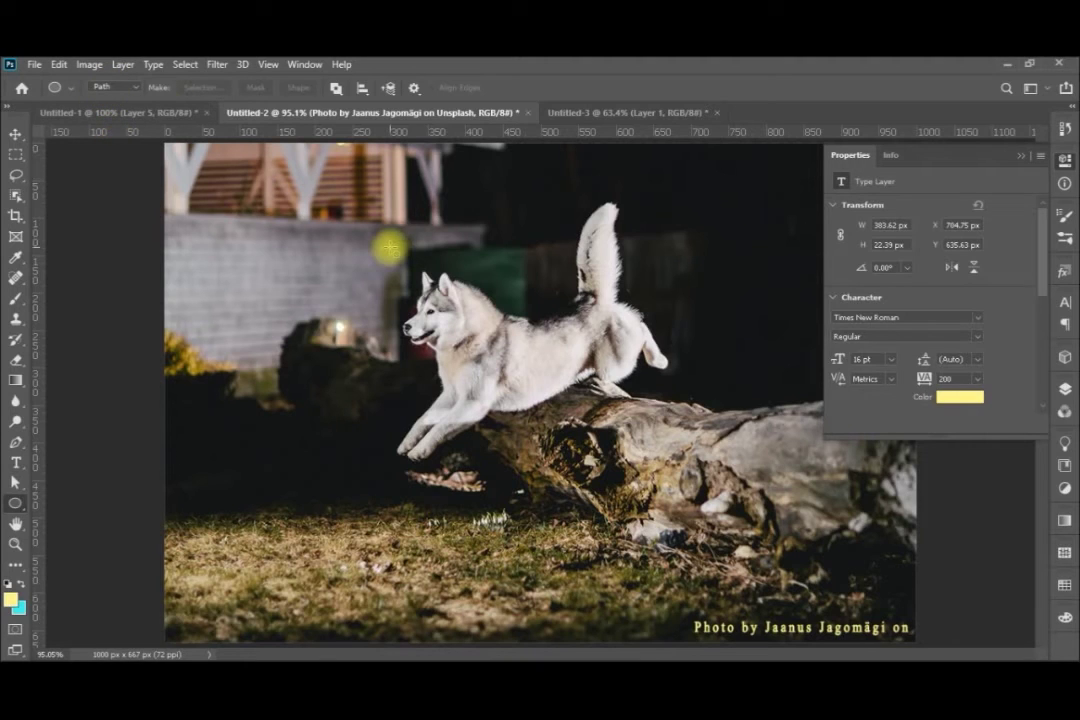
drag(368, 243, 591, 456)
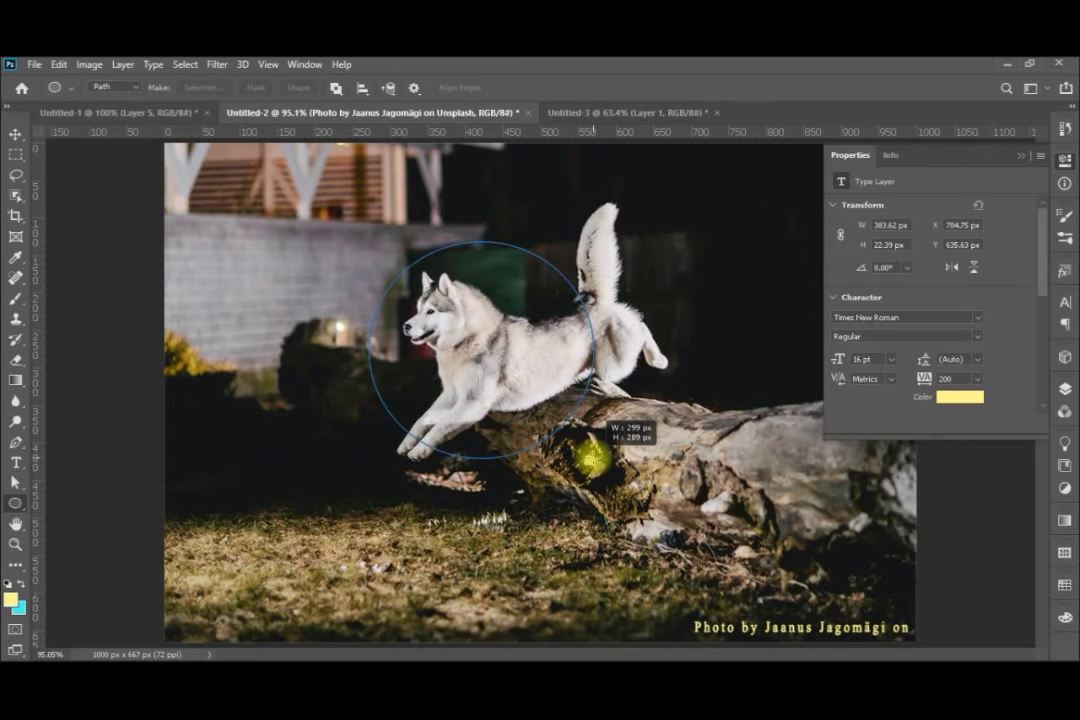
Step: Fine-tune the circle around the dog and show the Layers panel
drag(591, 456, 590, 455)
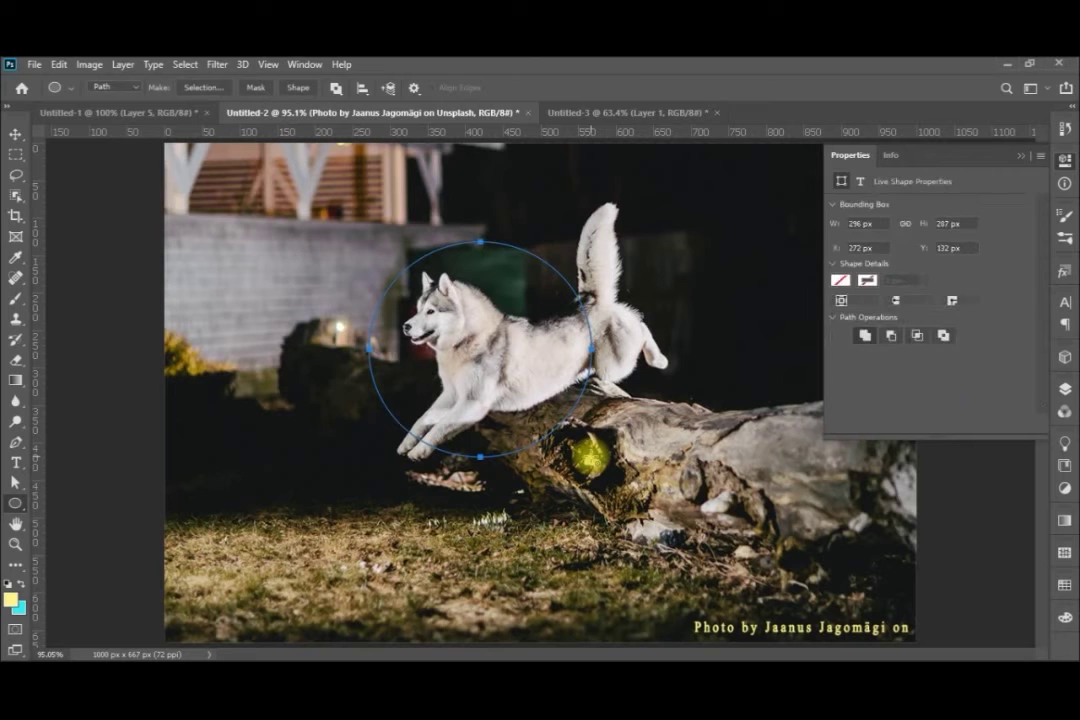
key(F7)
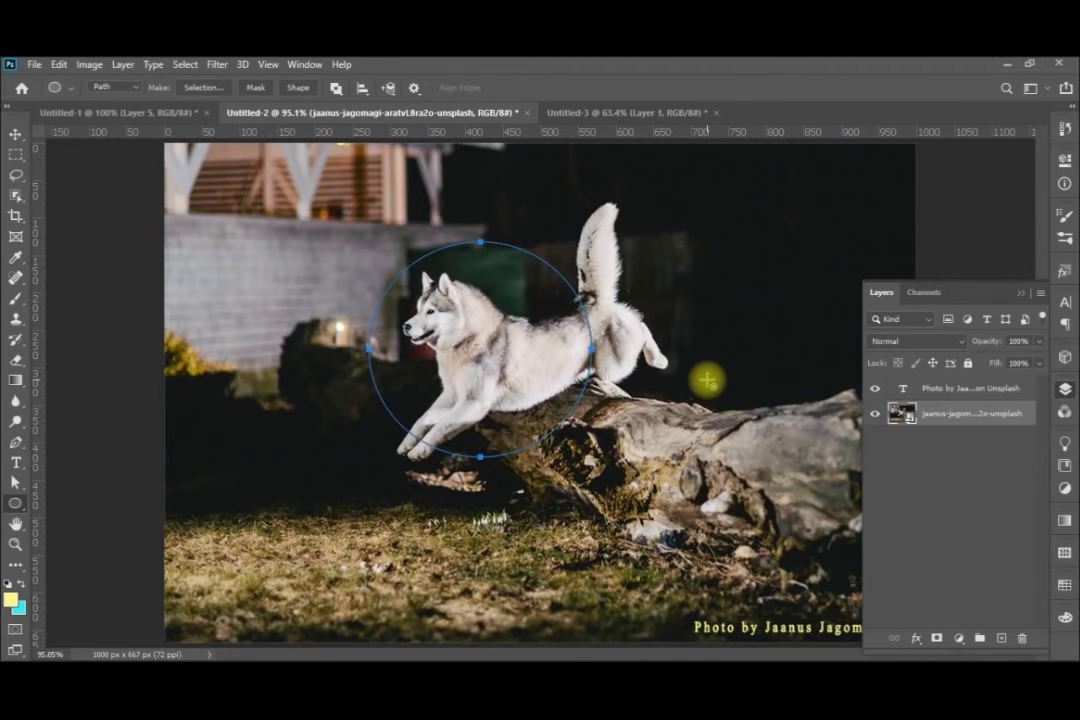
key(alt+l)
key(l)
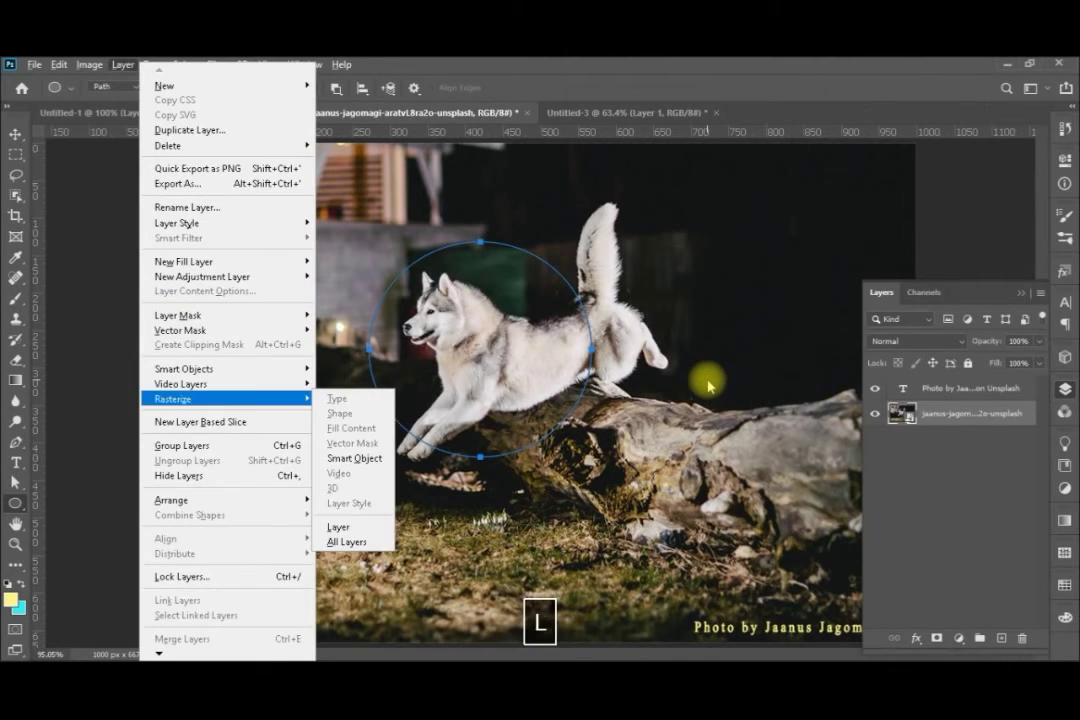
key(l)
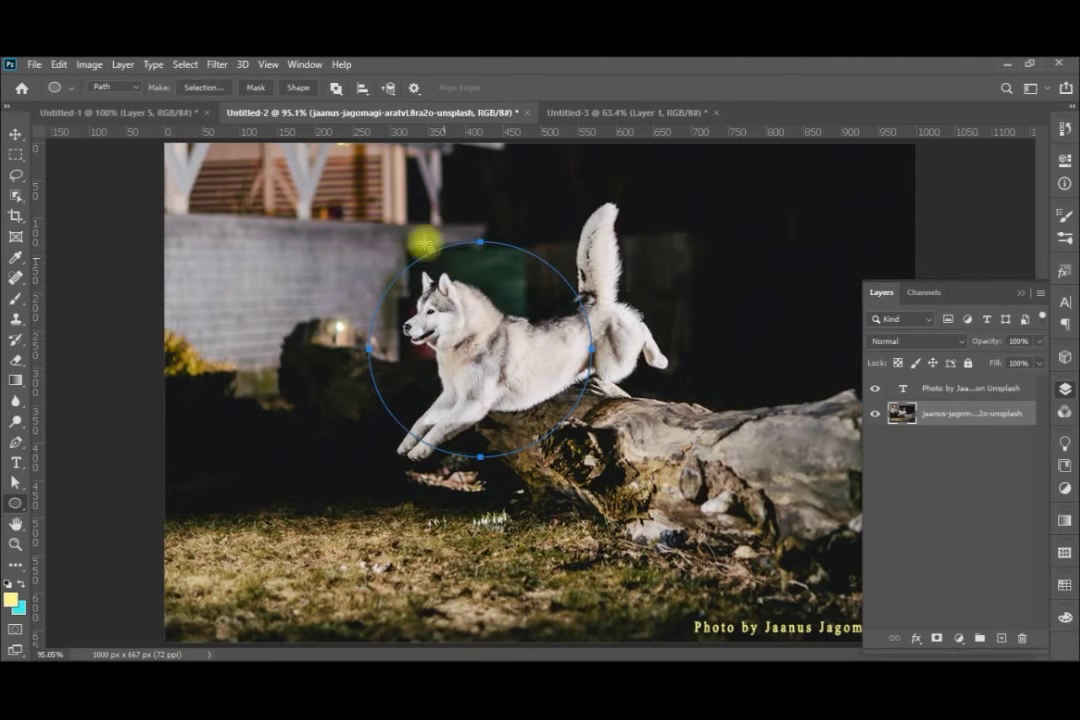
Step: Try Filter > Render > Flame along the circle path, then start a new layer
click(218, 64)
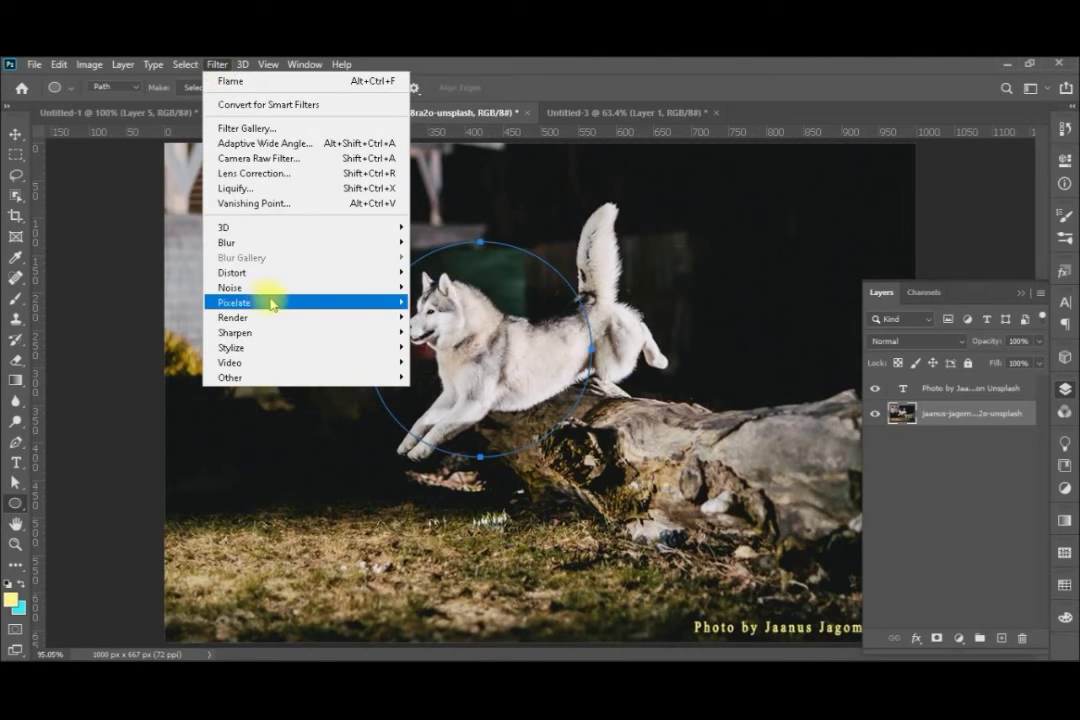
mouse_move(345, 320)
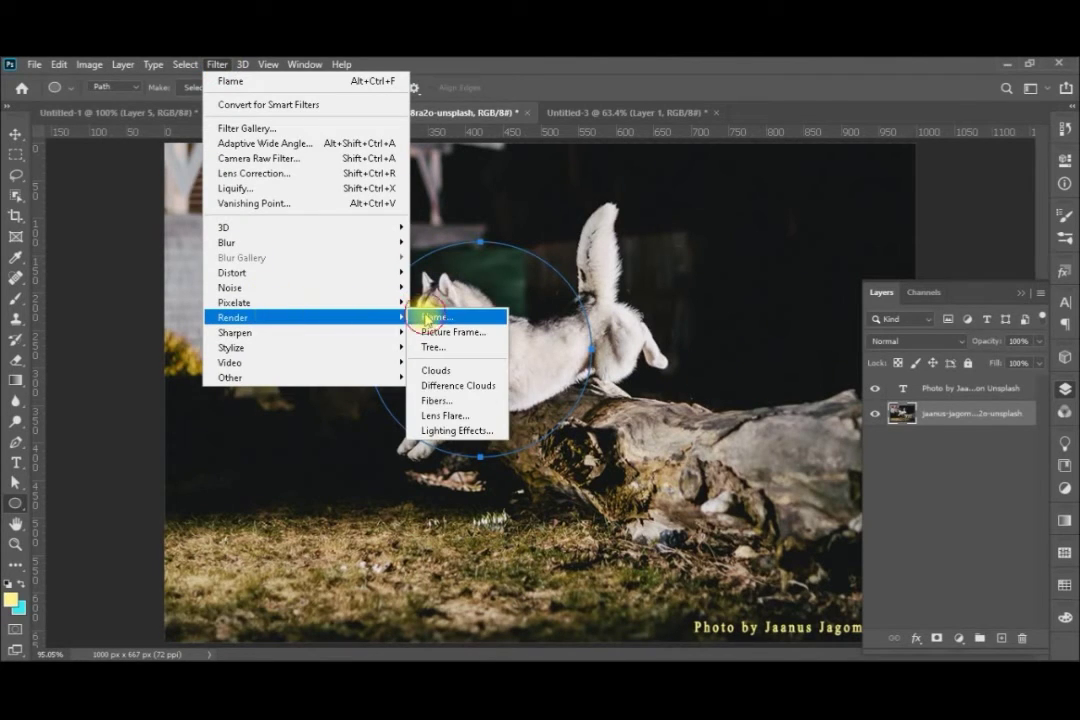
click(427, 316)
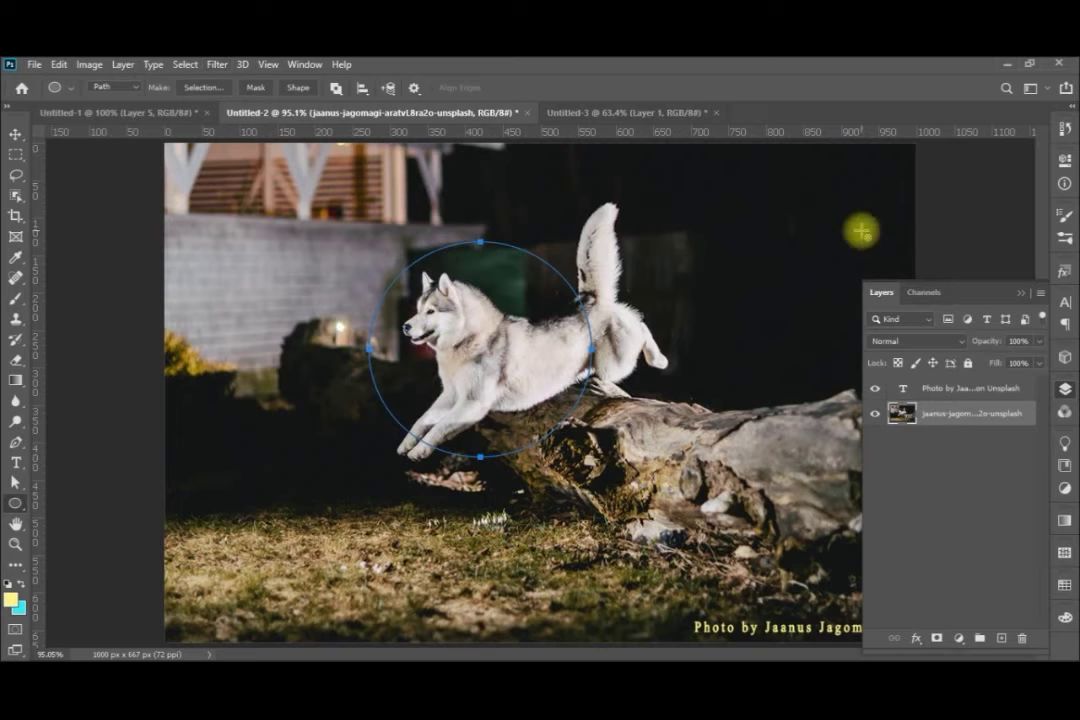
key(ctrl+shift+n)
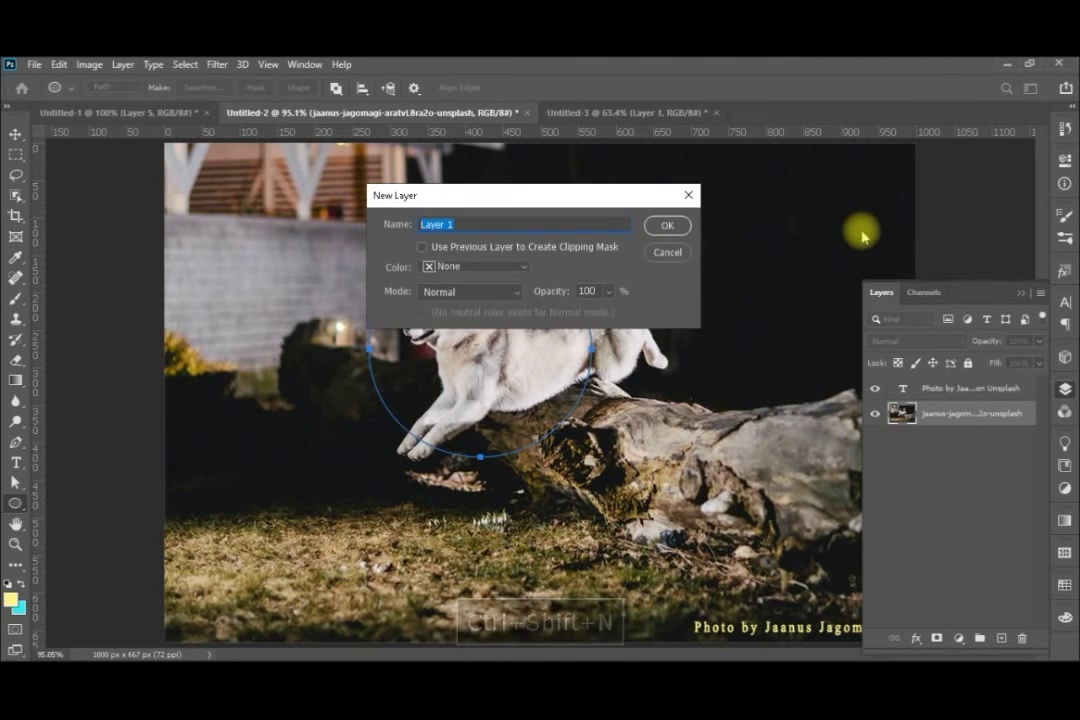
Step: Create Layer 1 and render a golden flame ring along the circle via Filter > Render > Flame
key(Return)
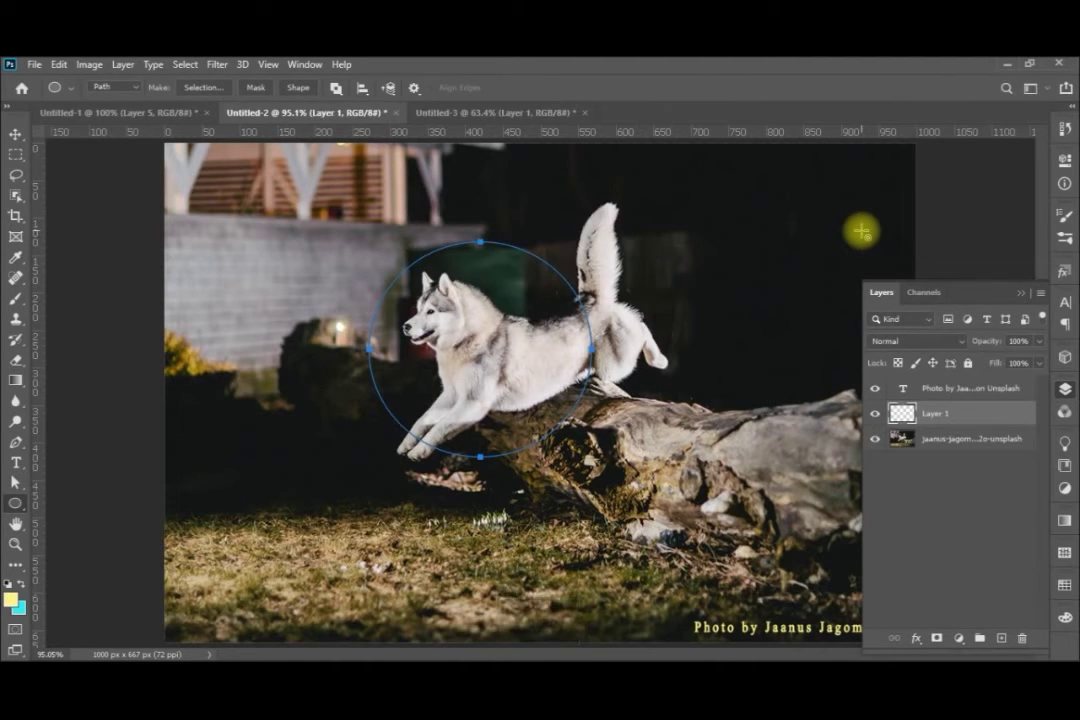
click(215, 66)
mouse_move(278, 317)
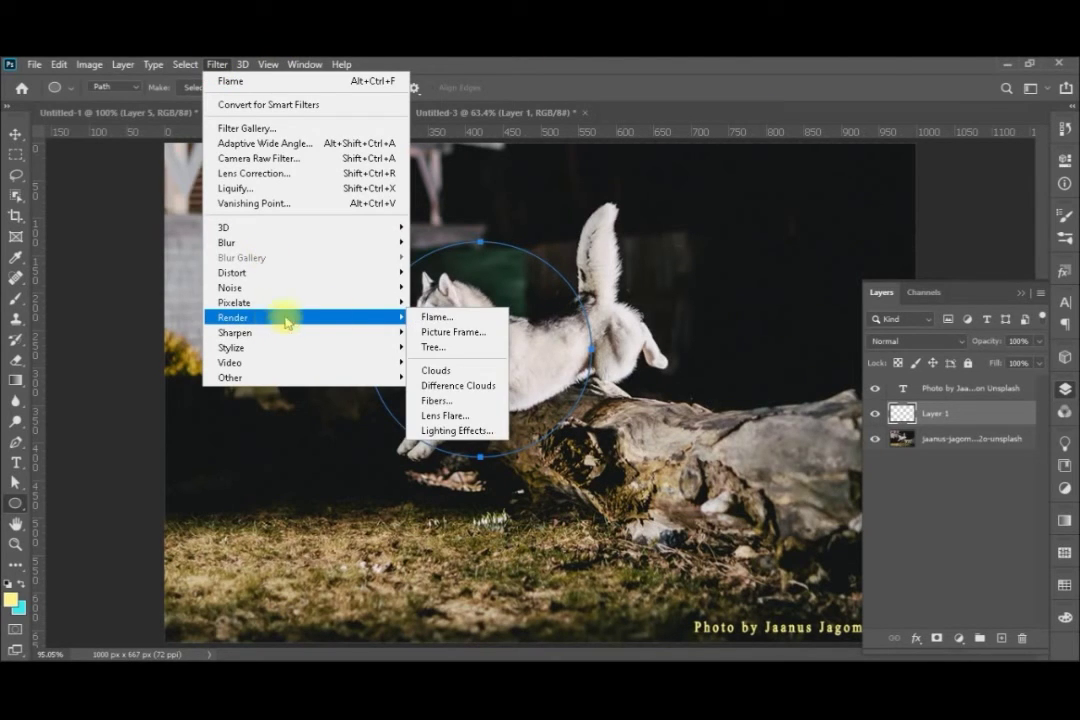
click(428, 316)
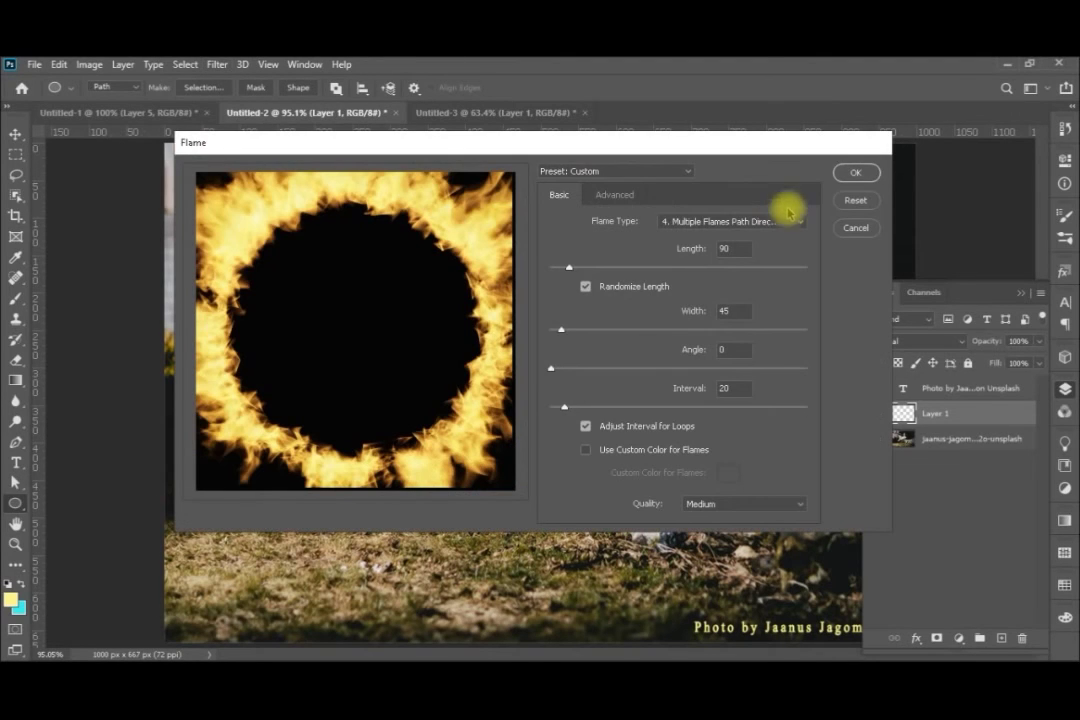
click(852, 173)
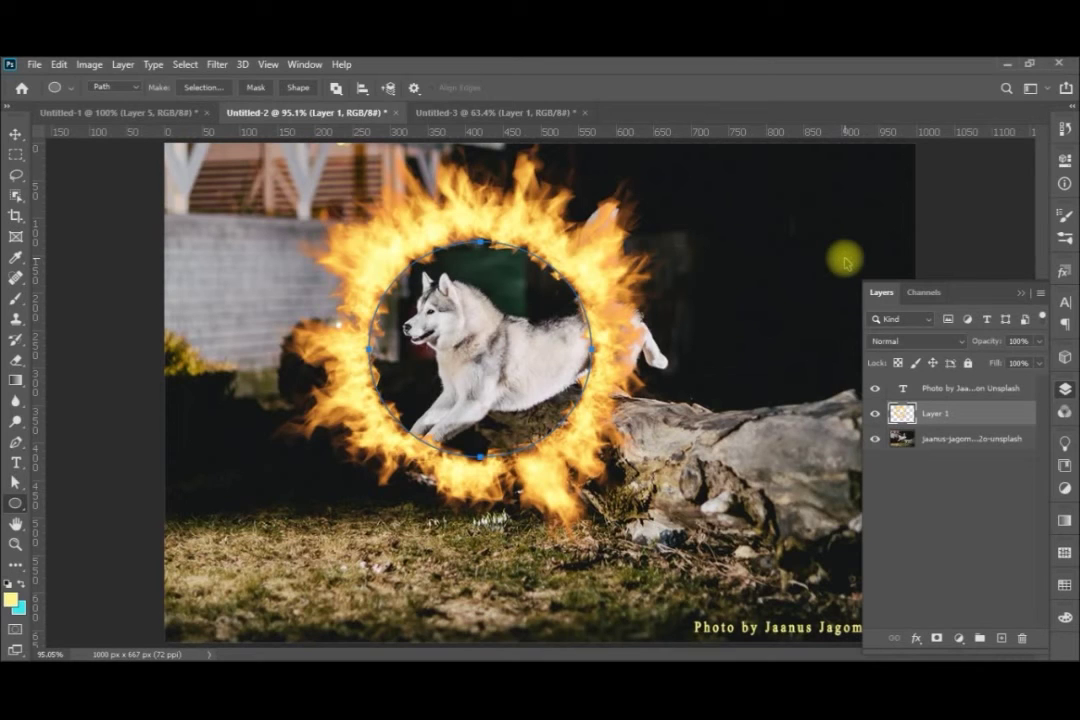
key(ctrl+shift+n)
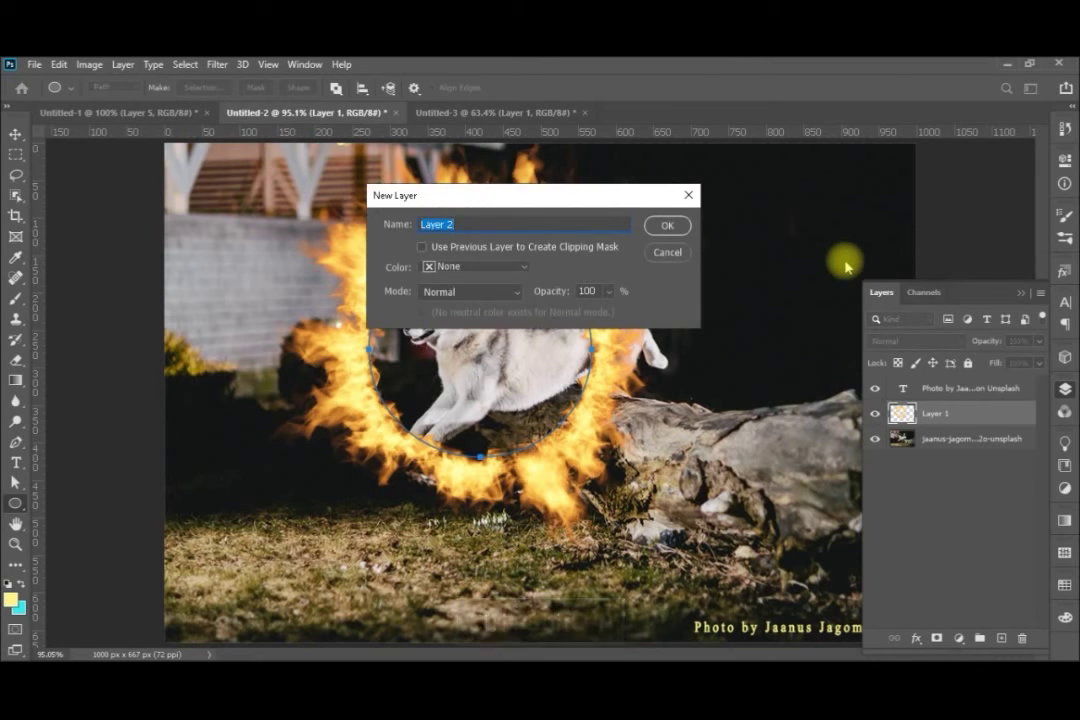
Step: Create Layer 2, hide Layer 1, and open Filter > Render > Flame
key(Return)
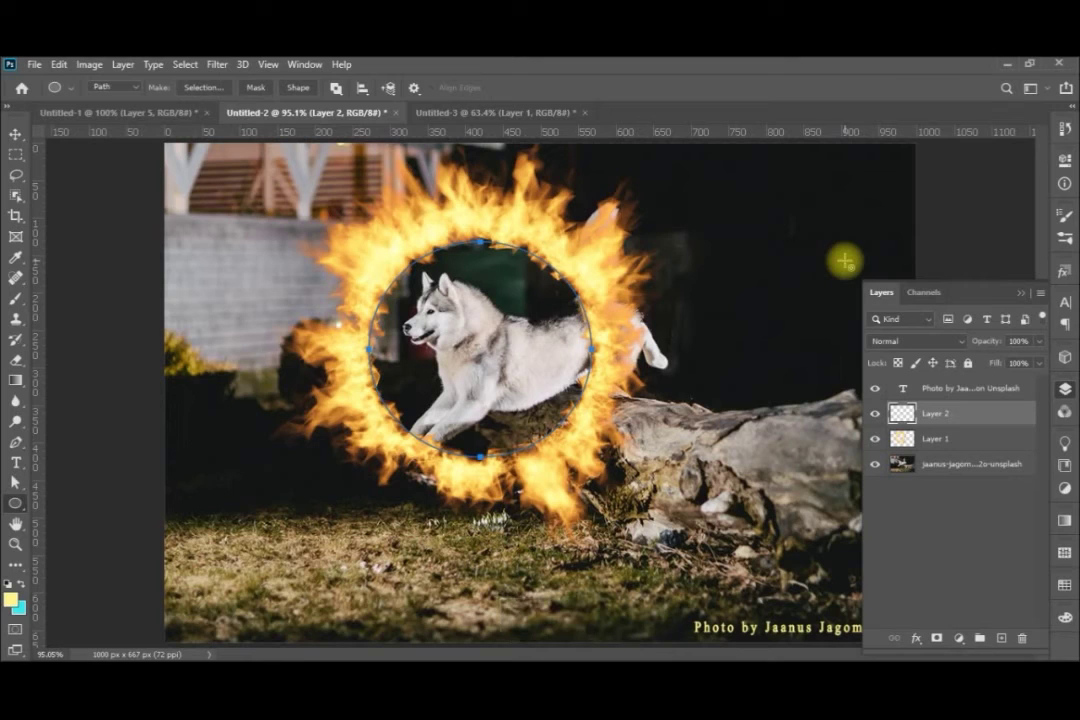
click(874, 439)
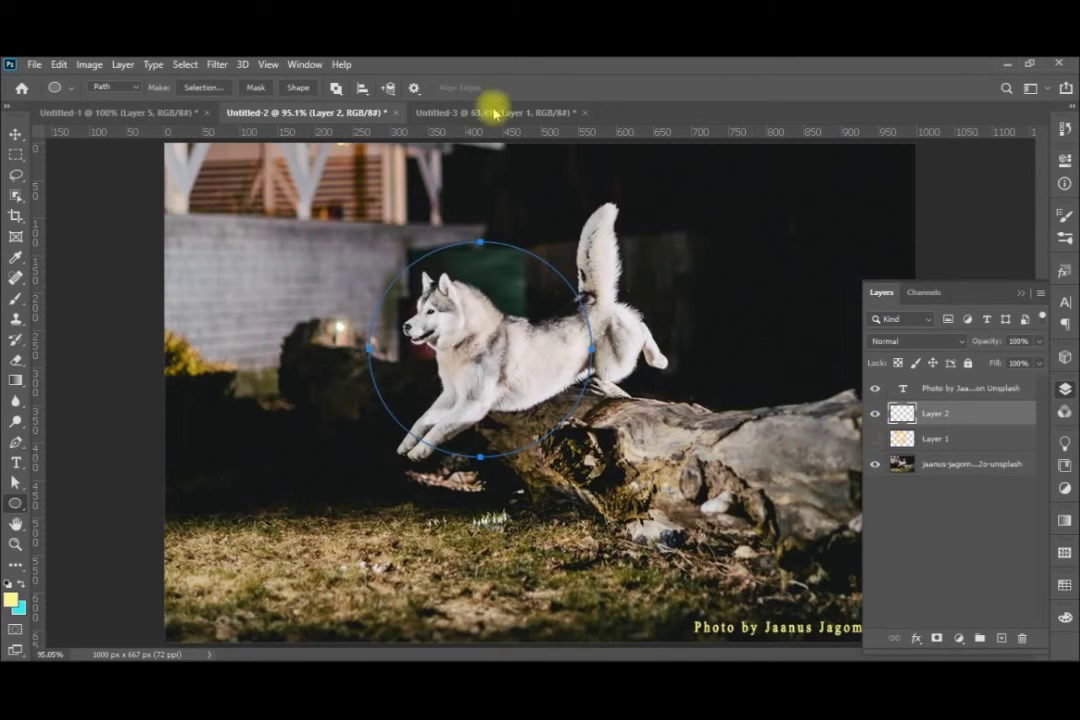
click(217, 64)
mouse_move(362, 317)
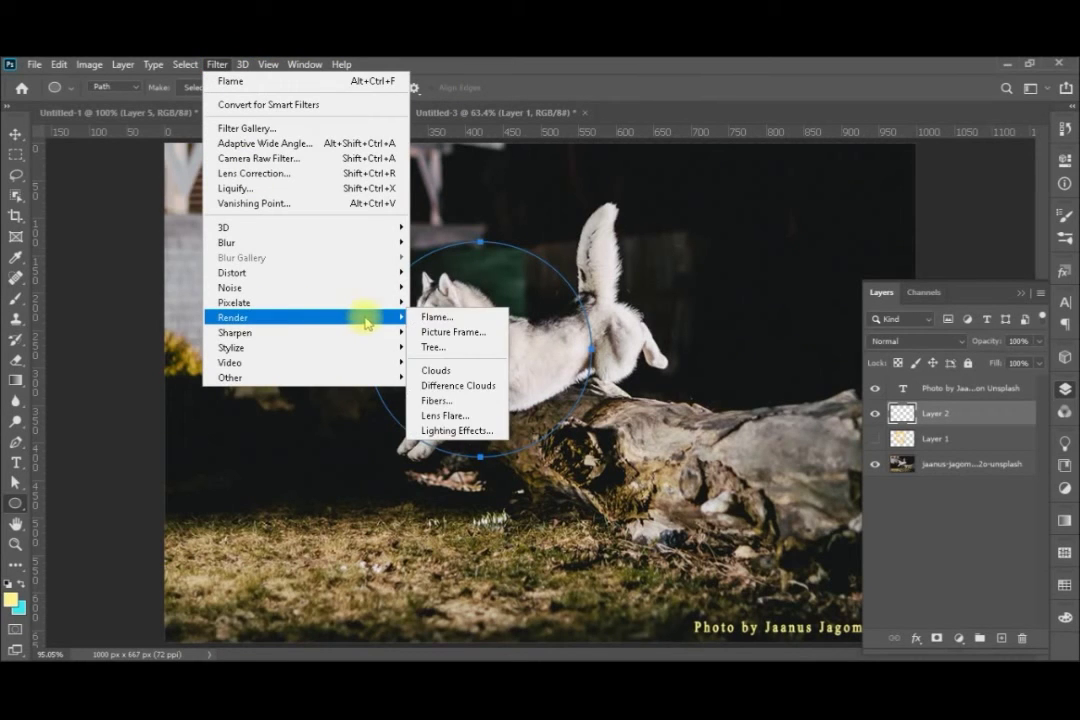
click(457, 318)
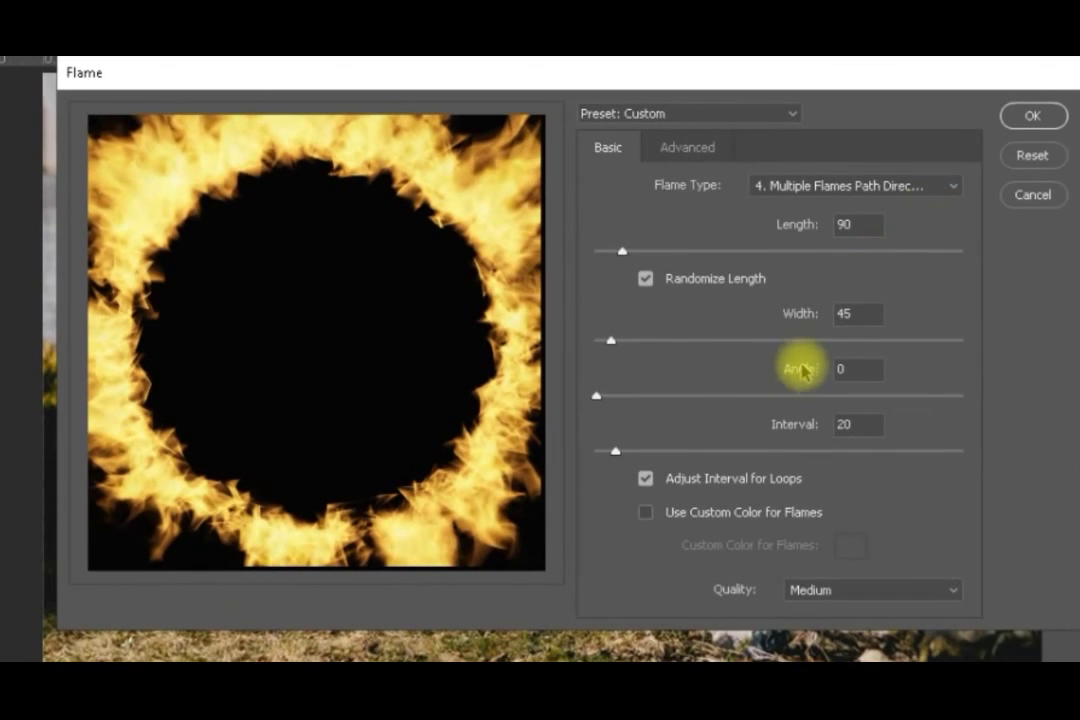
Step: Set the flame Angle to 90, render the ring, and deselect the circular path
click(838, 368)
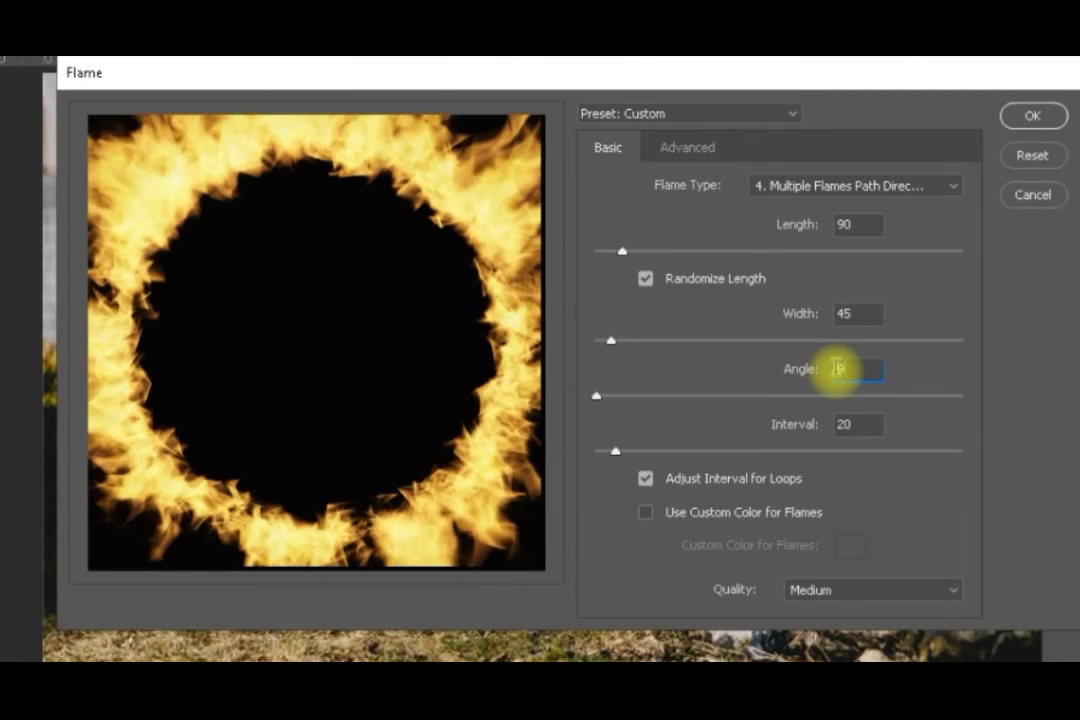
text(9)
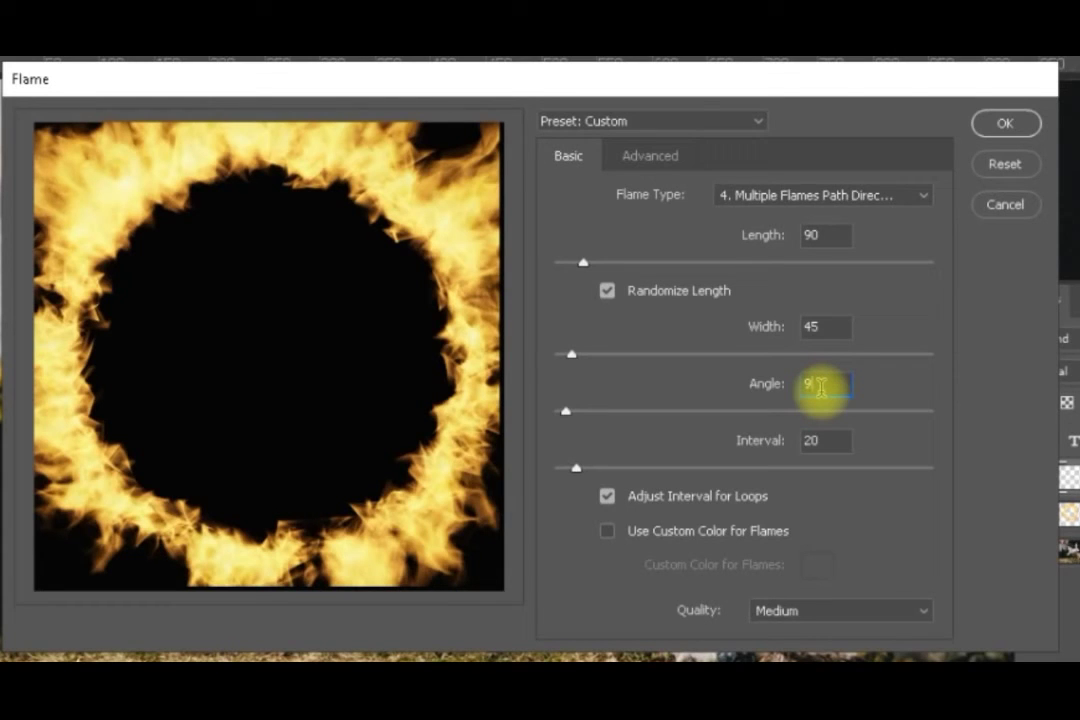
text(0)
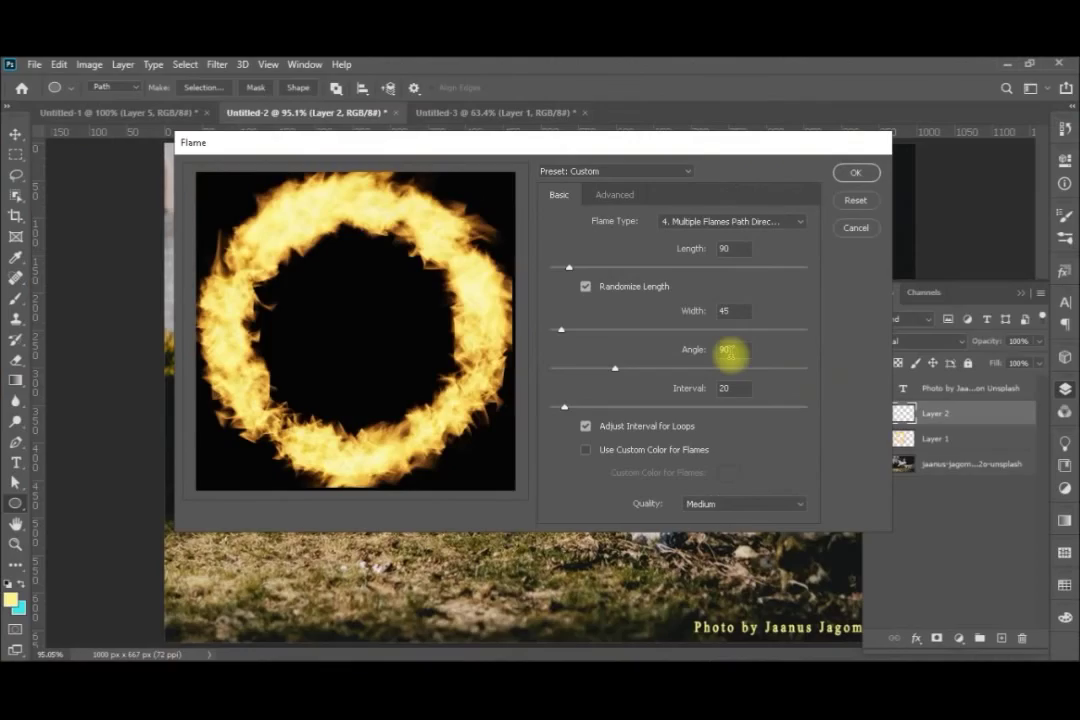
click(855, 174)
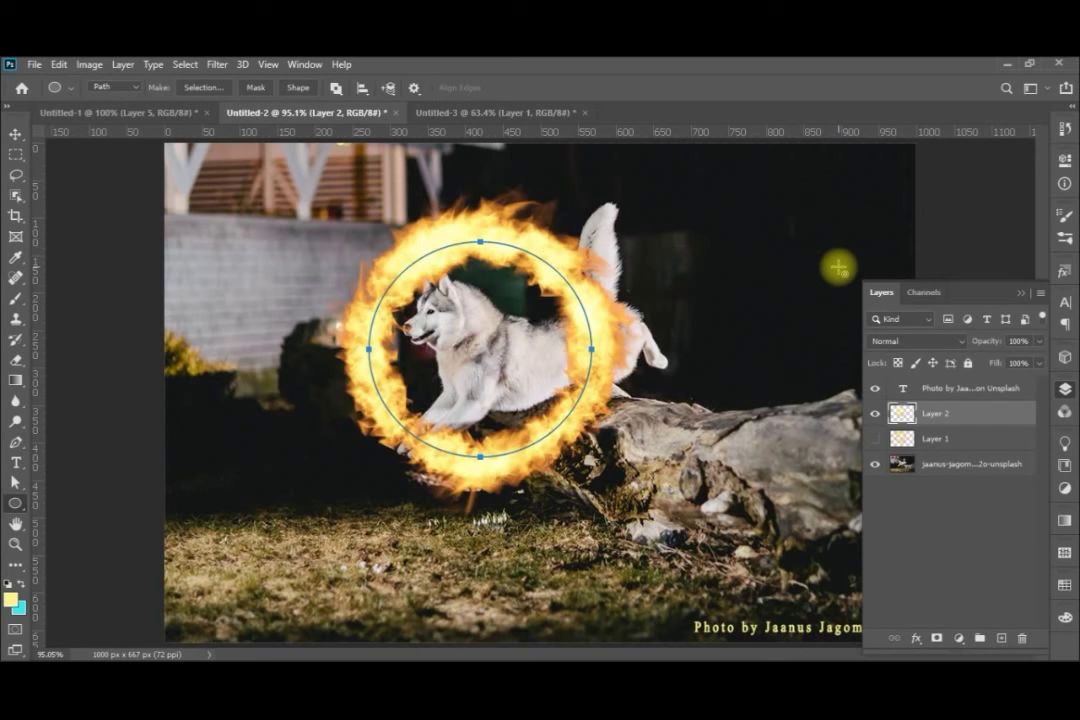
key(Escape)
key(Escape)
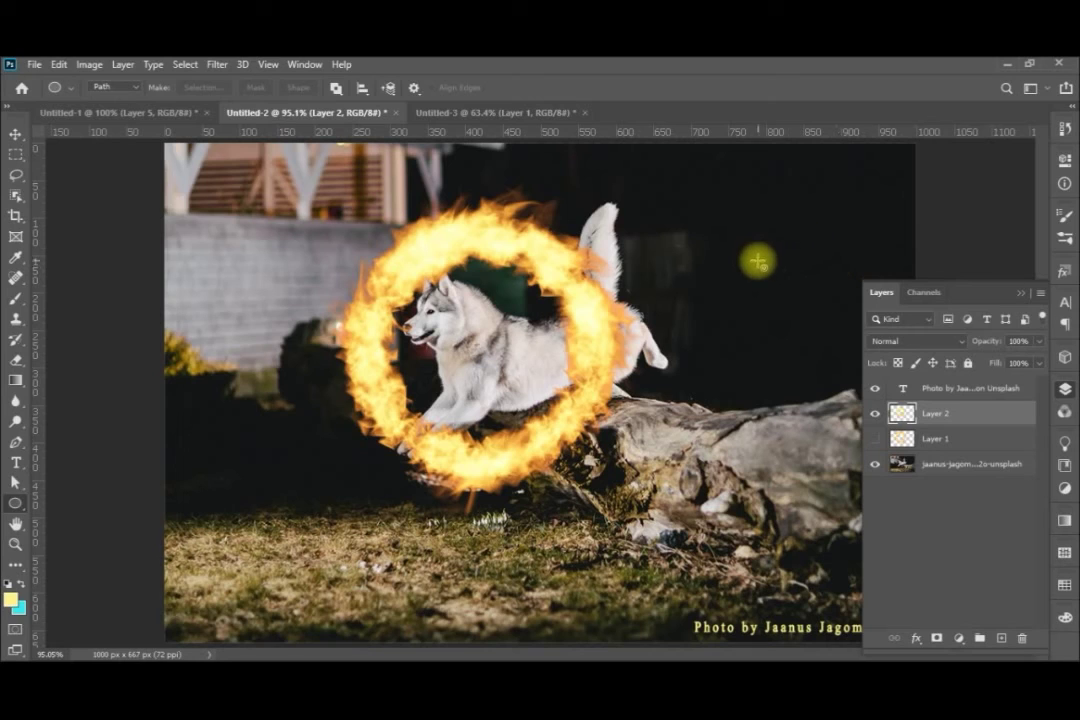
Step: Erase the flames on Layer 2 above the dog's head and over its front leg
click(17, 359)
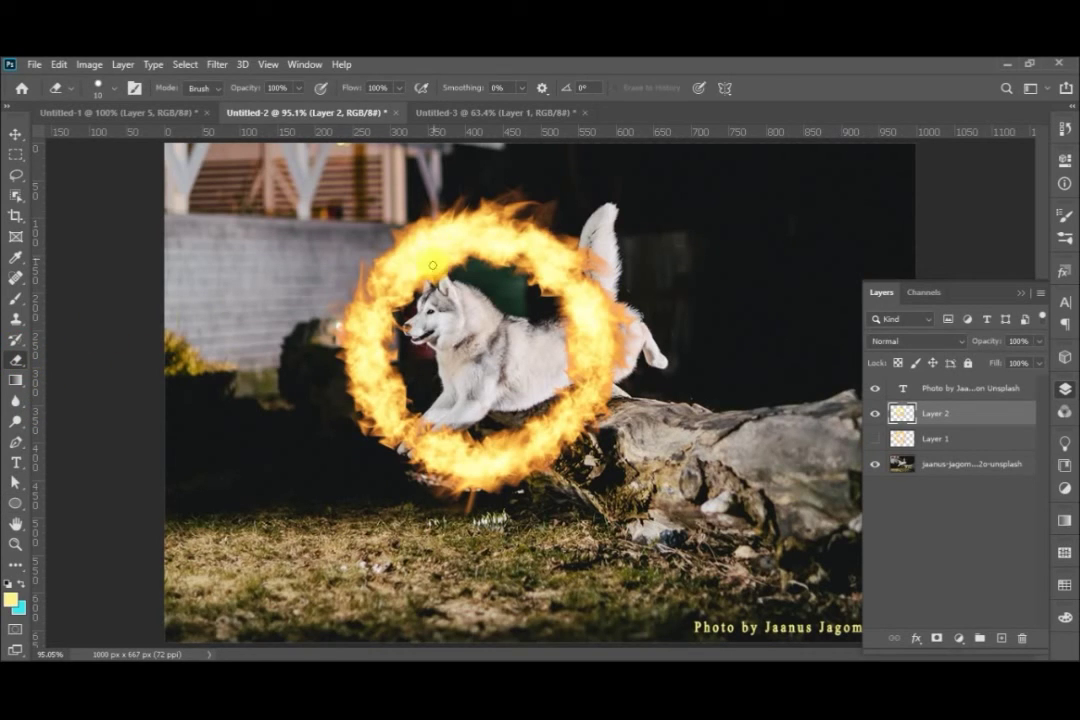
drag(427, 283, 430, 292)
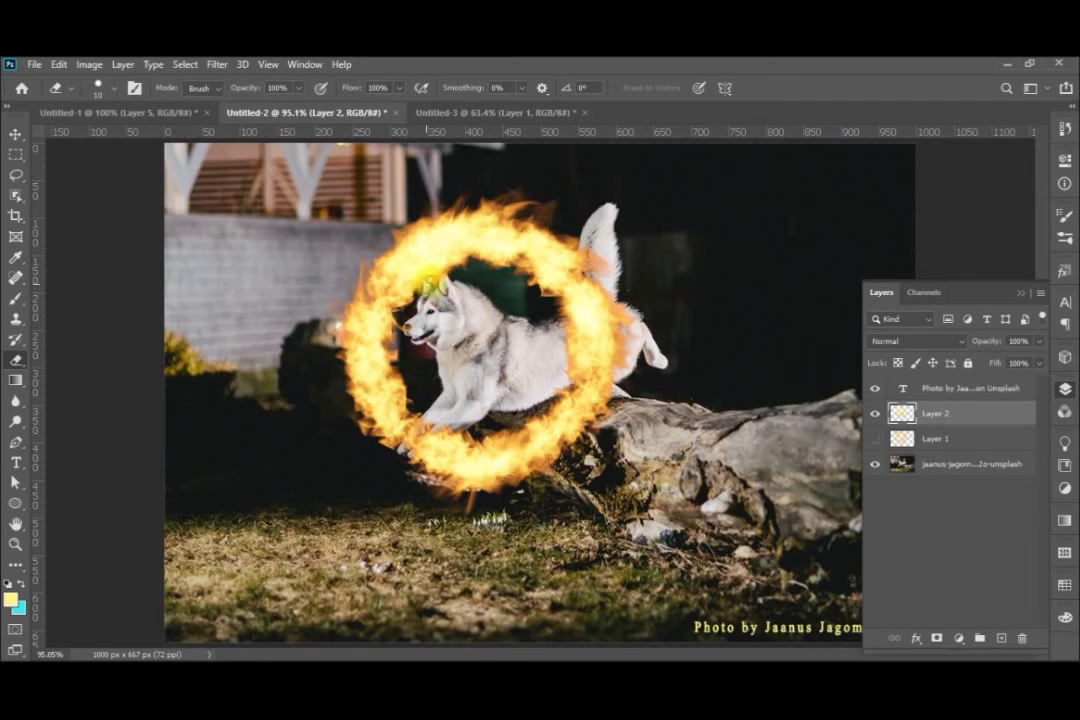
drag(437, 292, 443, 272)
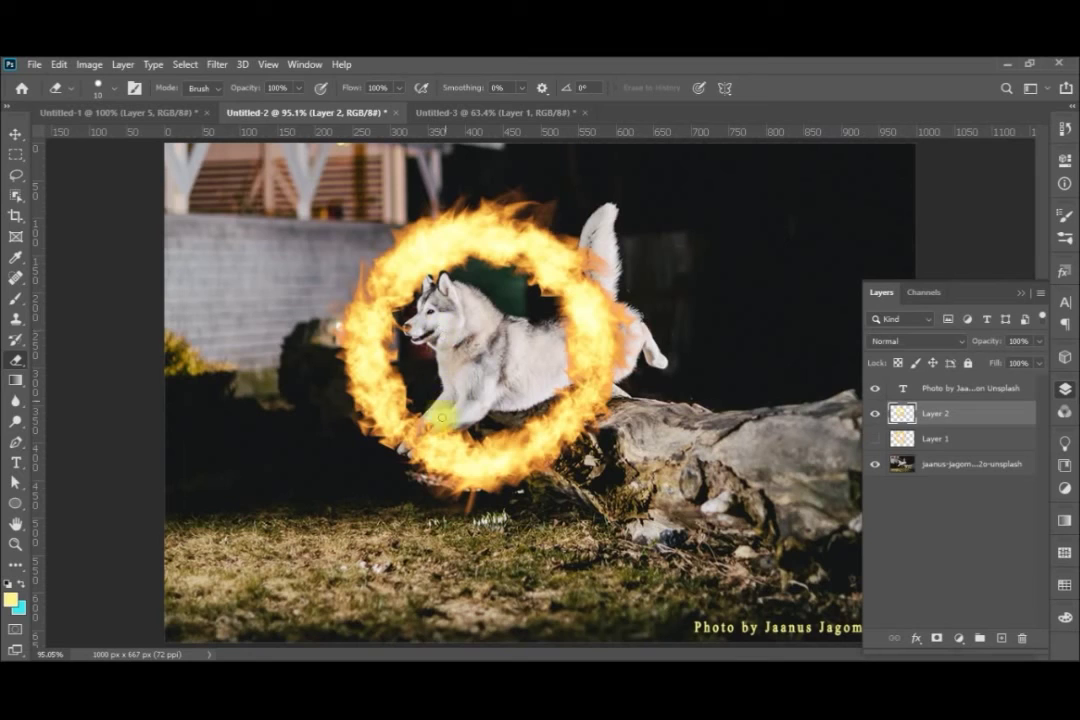
mouse_move(422, 445)
mouse_down()
mouse_move(441, 420)
mouse_move(432, 438)
mouse_up()
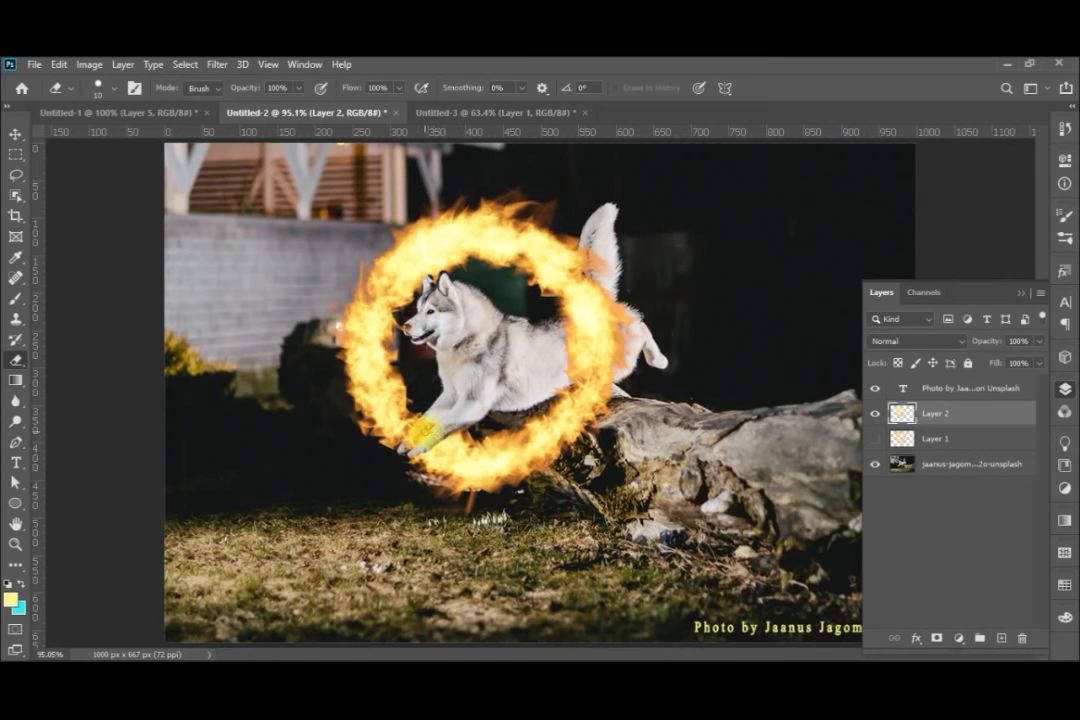
drag(415, 434, 430, 420)
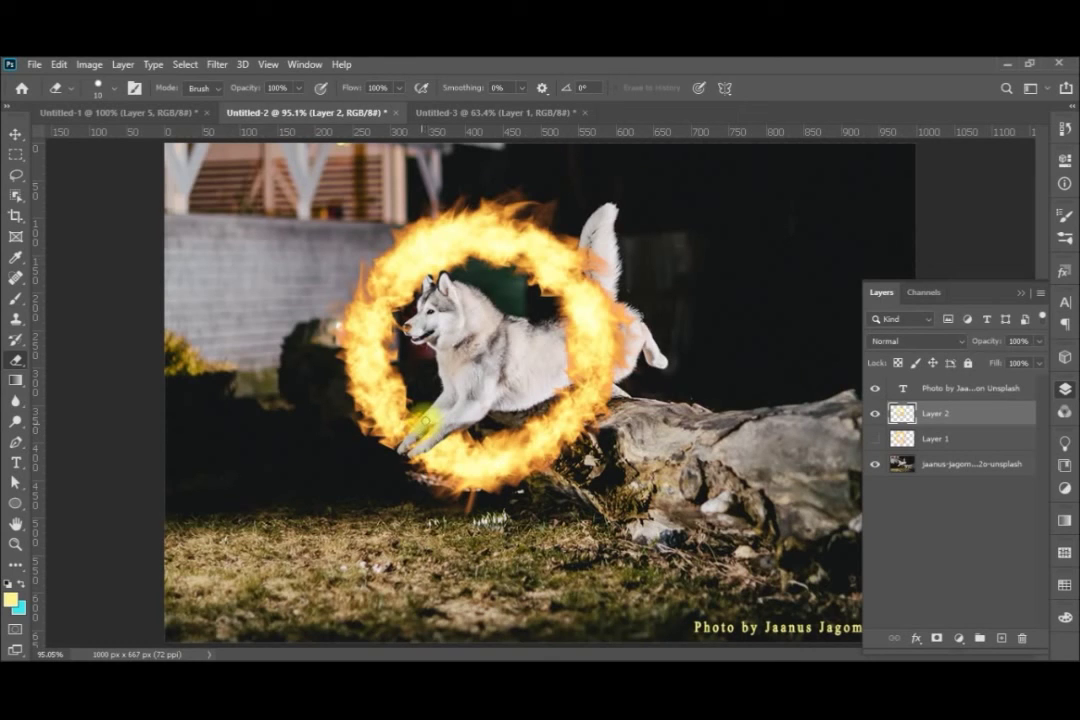
drag(426, 426, 437, 414)
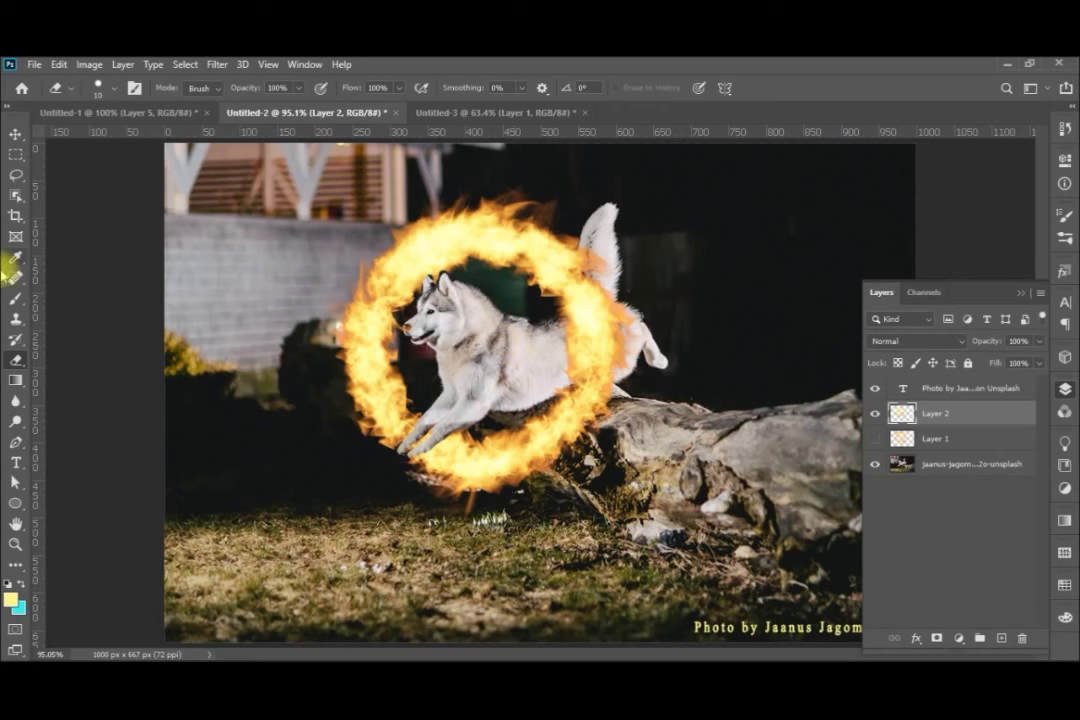
Step: Set up a 15%-opacity brush with 49% spacing and pale yellow #fffdb2 as foreground colour
click(17, 298)
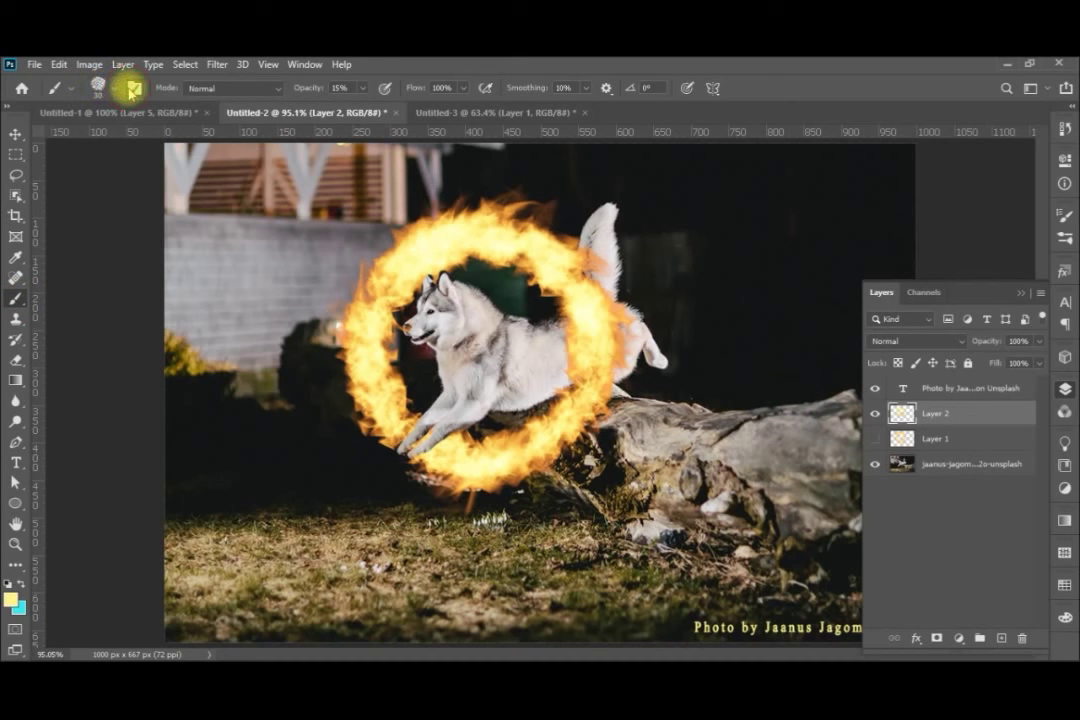
key(F5)
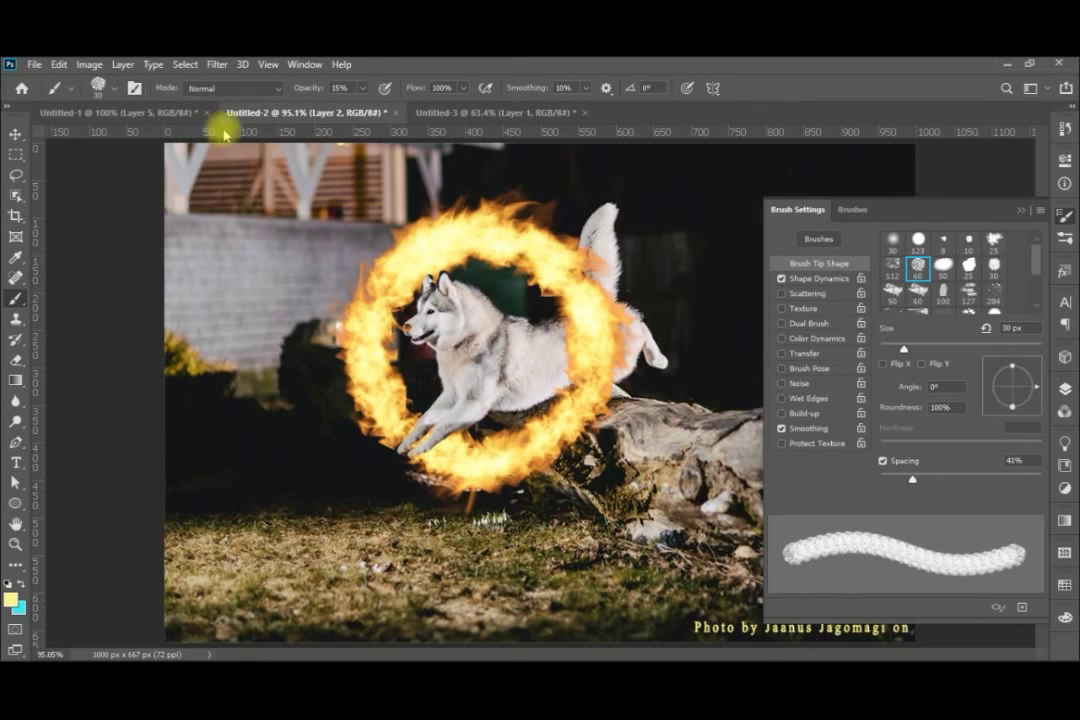
click(135, 88)
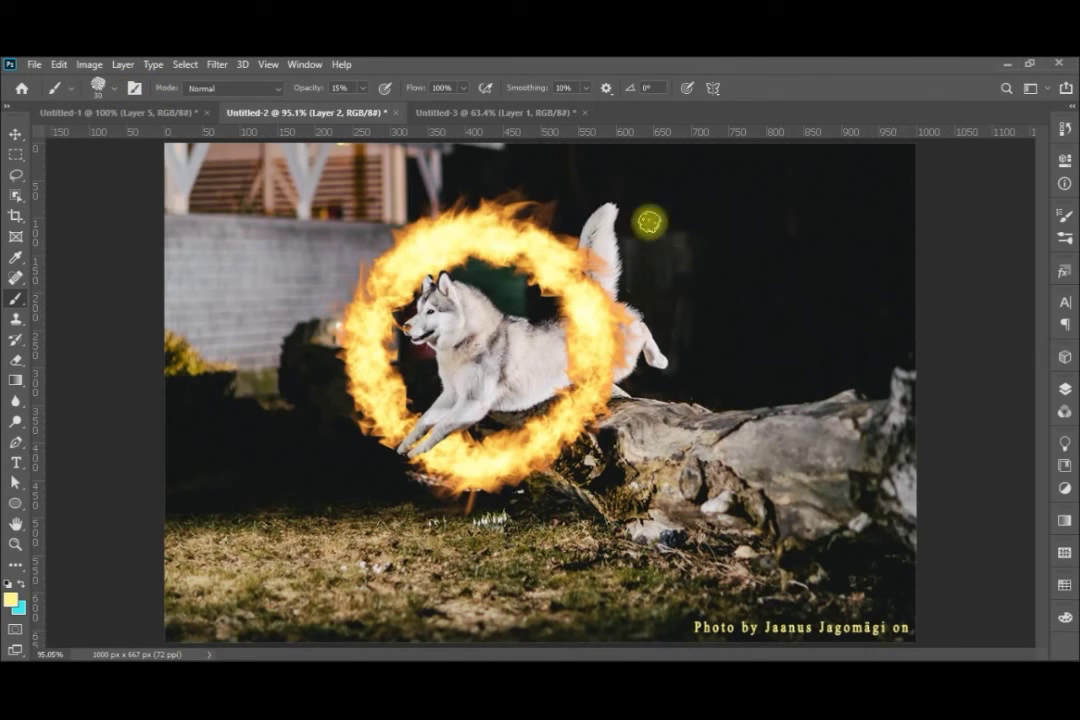
click(135, 88)
click(136, 88)
click(136, 88)
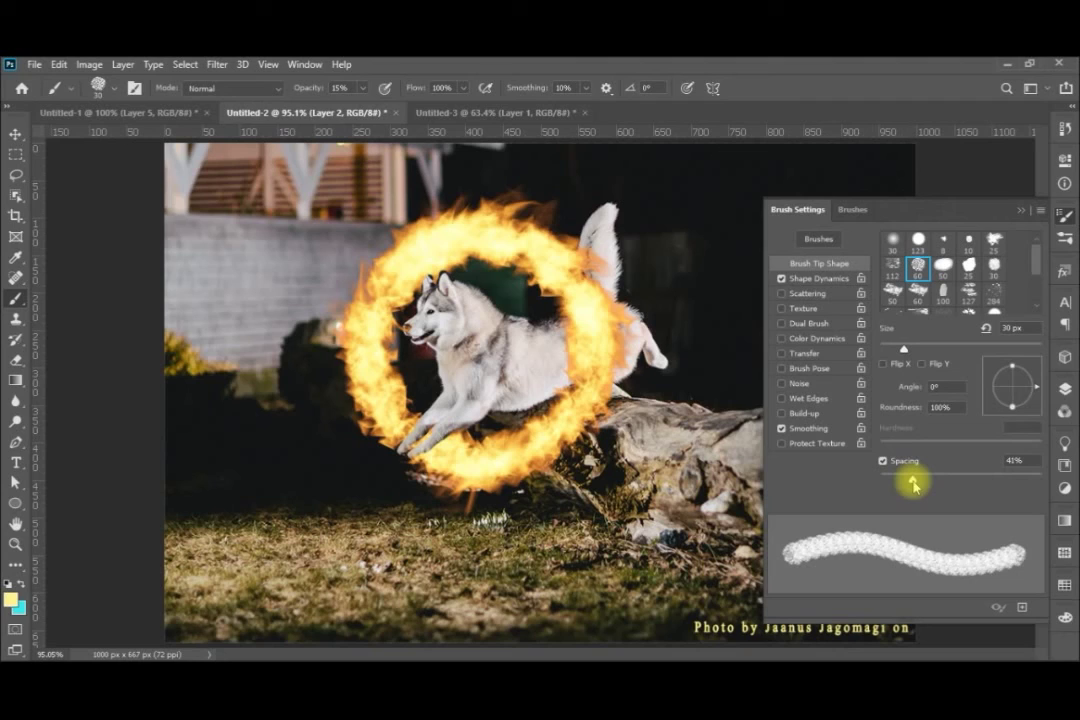
drag(913, 484, 919, 486)
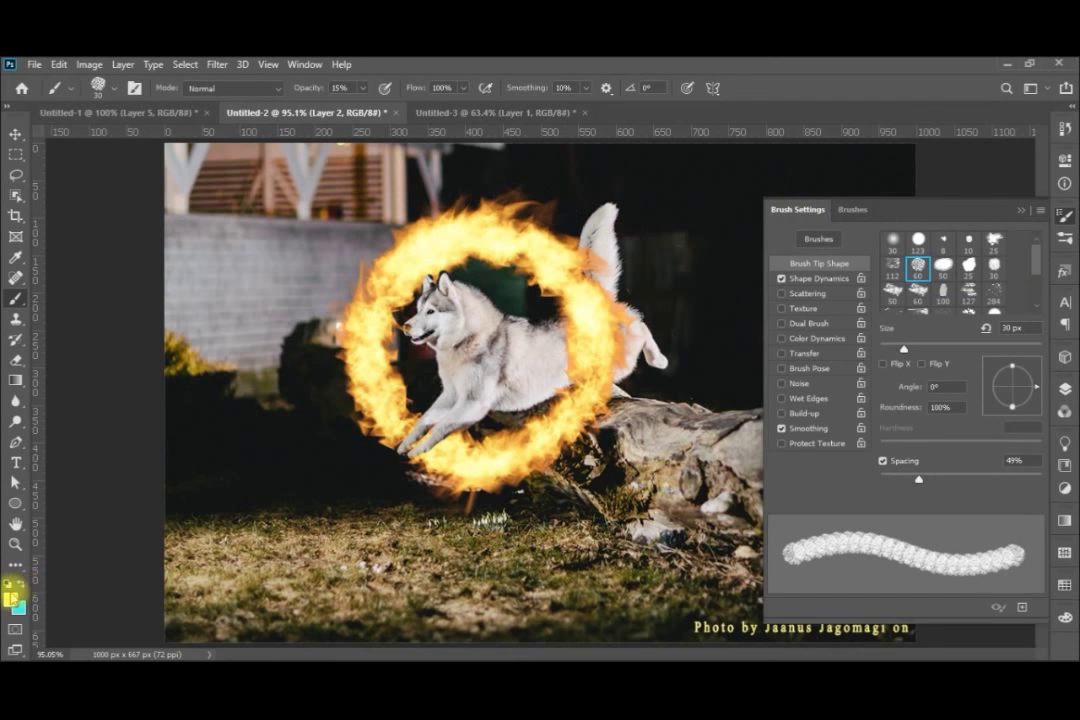
click(12, 595)
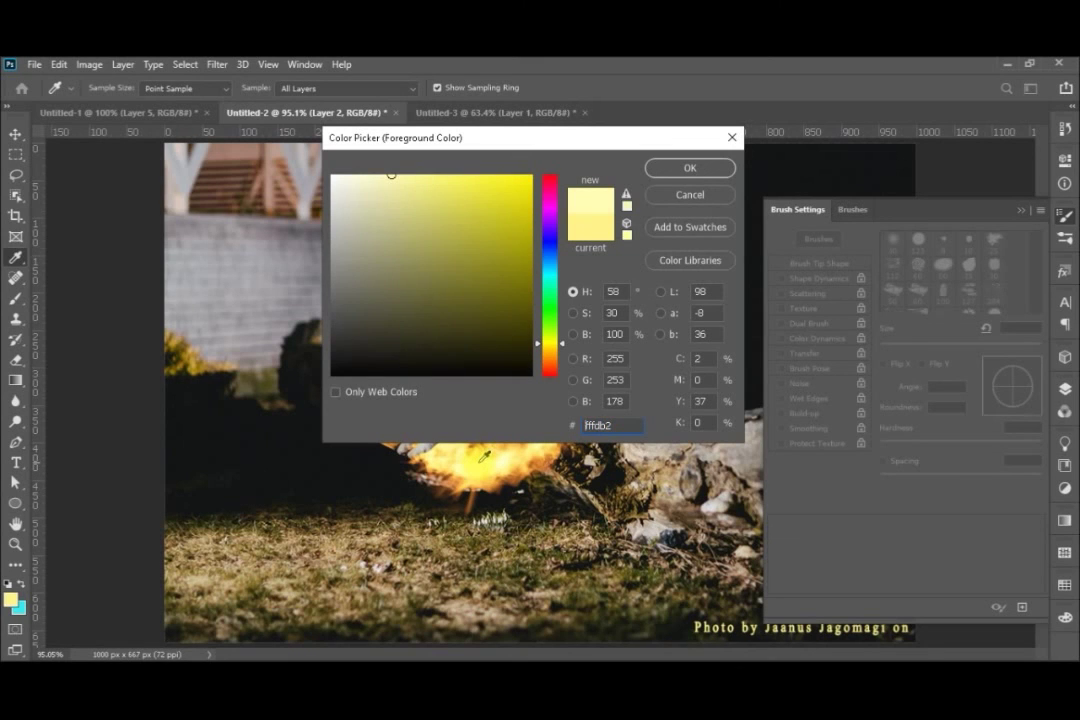
click(686, 168)
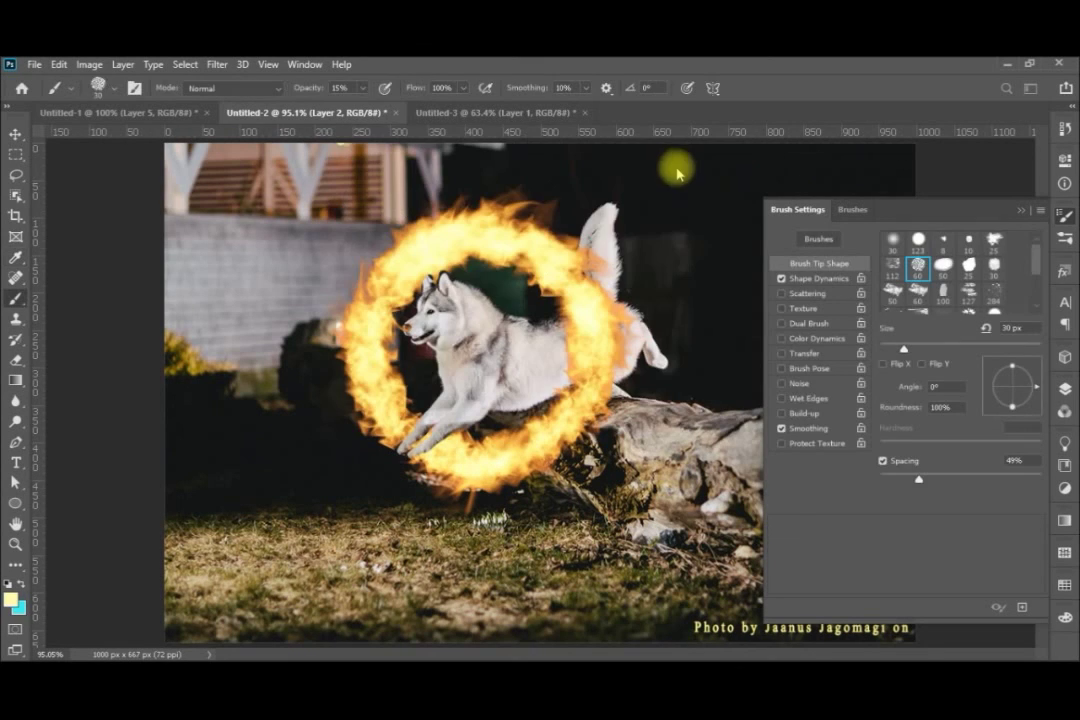
Step: Undo a trial stroke on the tail, raise brush opacity to 61%, and paint yellow over the back and chest
mouse_move(605, 222)
mouse_down()
mouse_move(607, 271)
mouse_move(596, 229)
mouse_up()
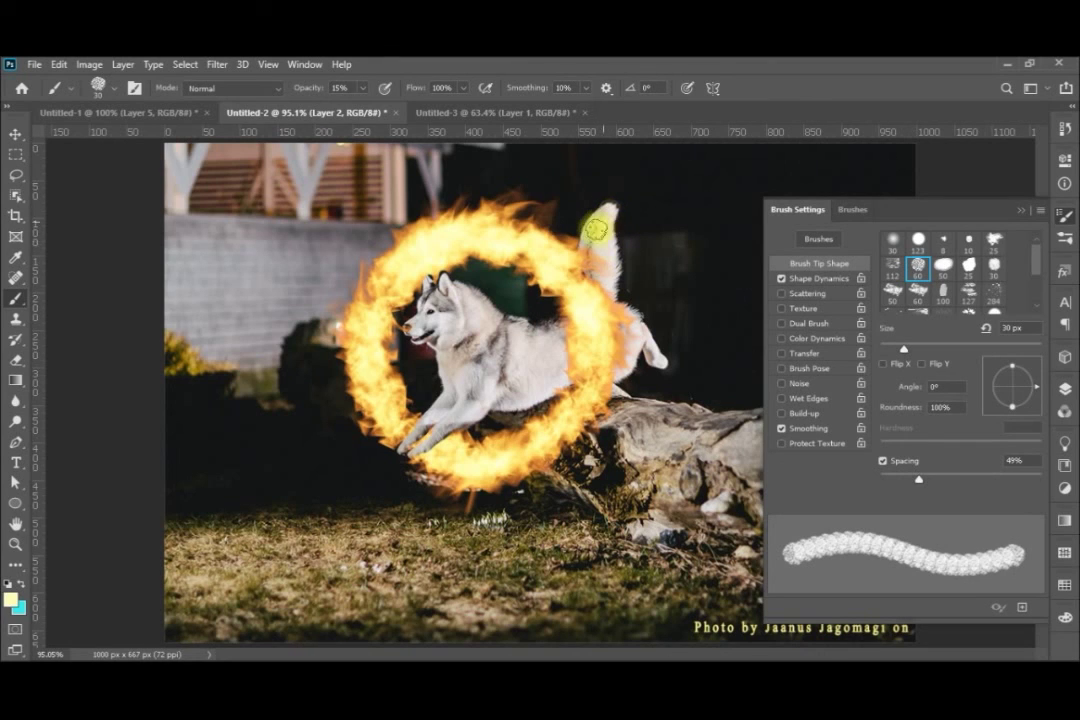
key(ctrl+z)
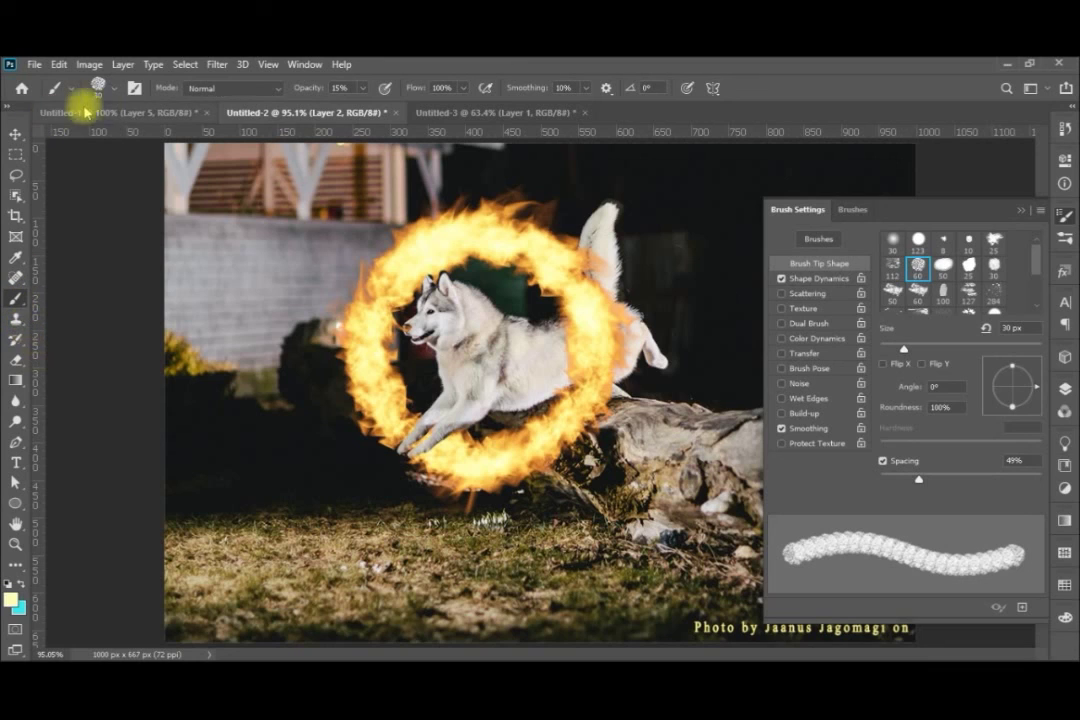
click(362, 90)
drag(362, 104, 393, 107)
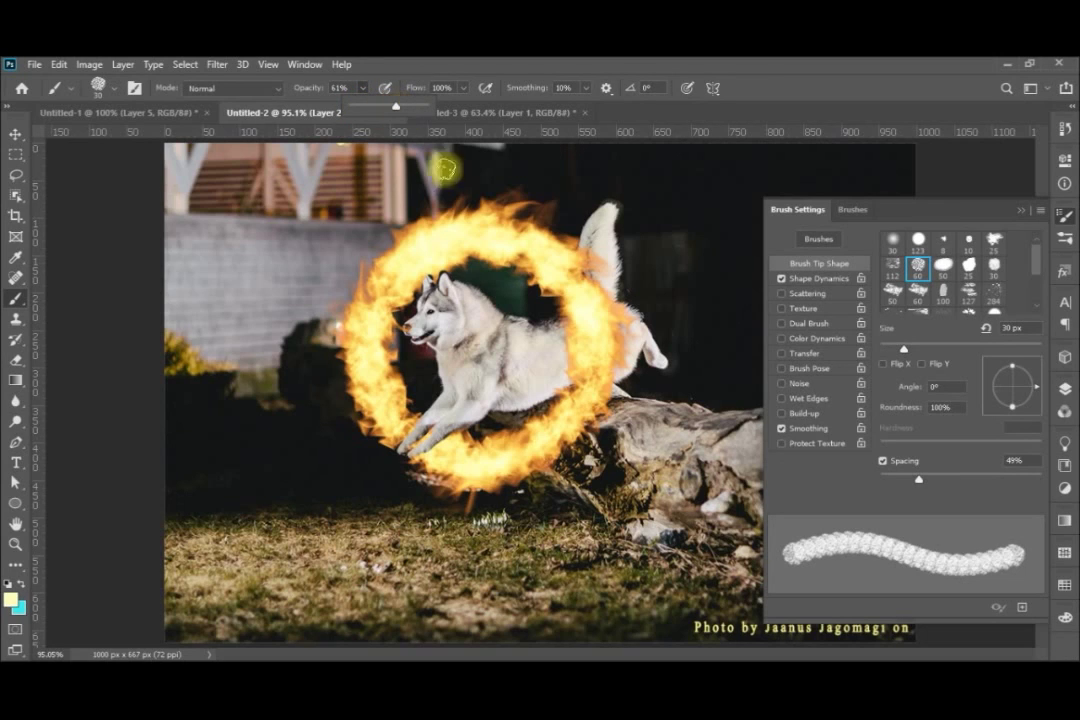
mouse_move(530, 333)
mouse_down()
mouse_move(545, 390)
mouse_move(545, 379)
mouse_move(531, 336)
mouse_move(531, 402)
mouse_up()
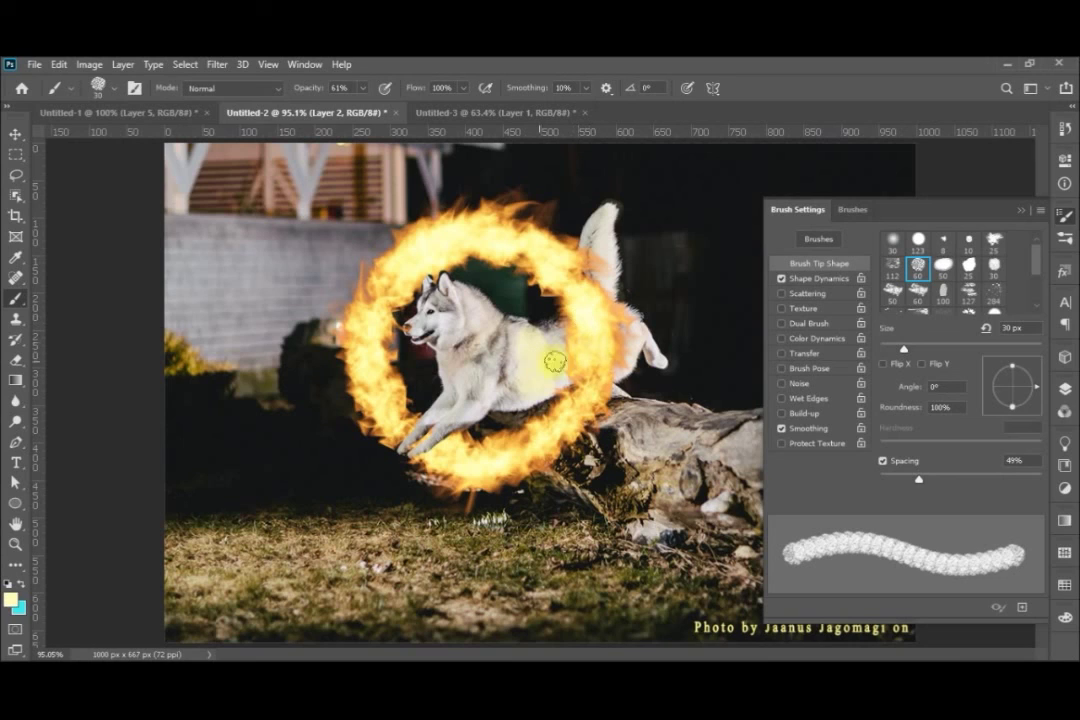
click(473, 360)
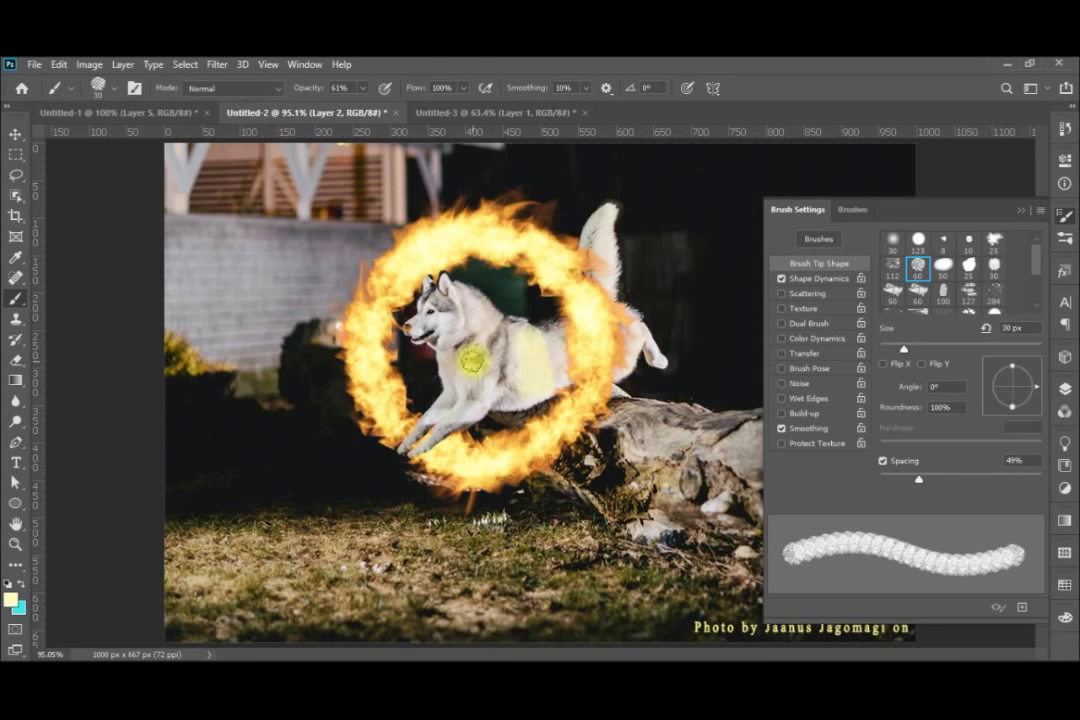